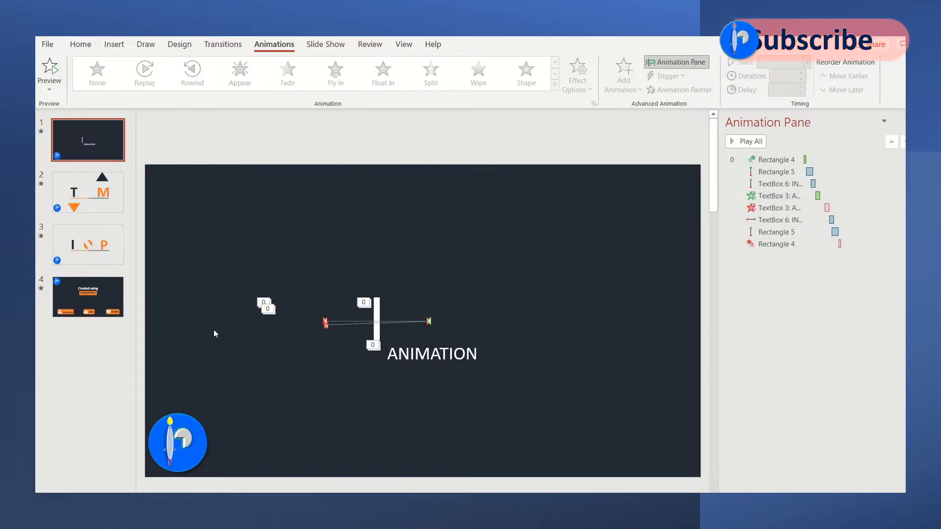
- Try a light grey slide background, then undo it to restore the dark one
right_click(642, 207)
left_click(693, 317)
left_click(866, 261)
left_click(849, 309)
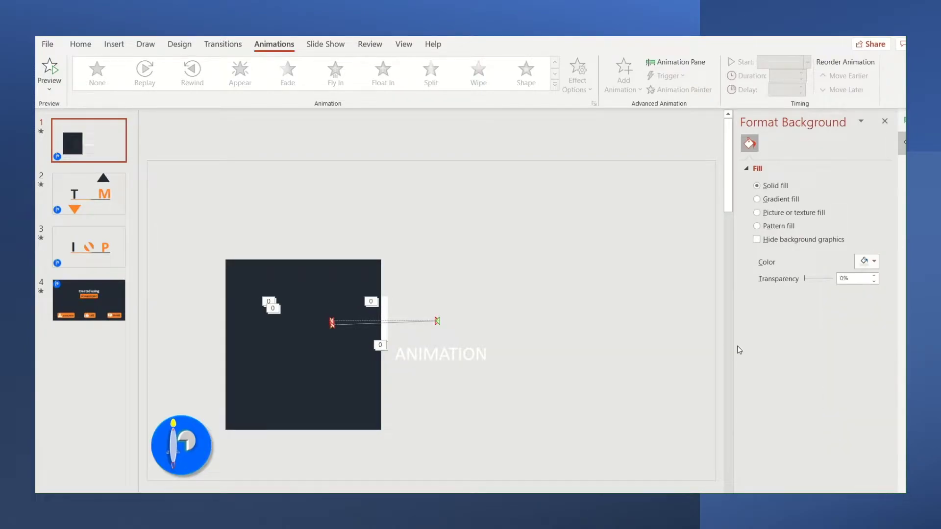
key("ctrl+z")
- Select the masking rectangle and check the Rectangle 4 zoom effect's timing
left_click(384, 304)
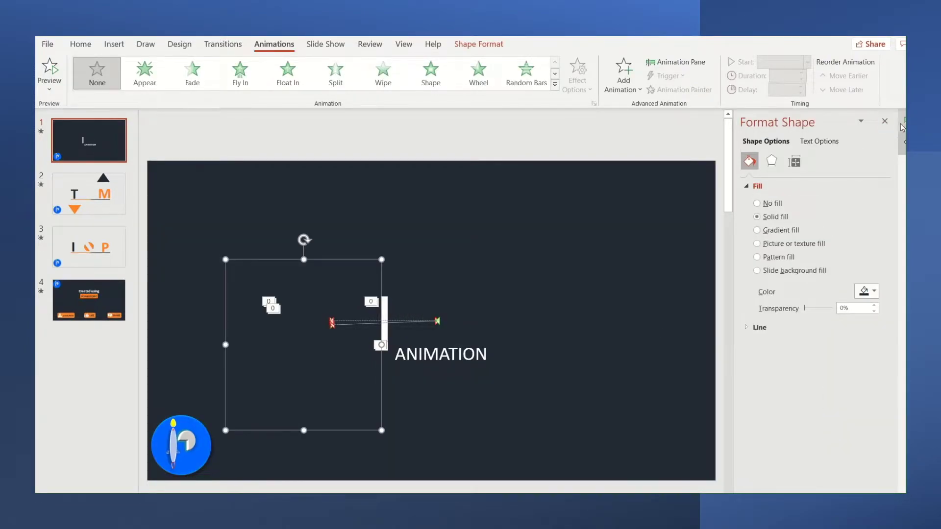
left_click(420, 215)
key("Return")
left_click(366, 314)
- Review the Rectangle 5 motion path and TextBox 3 effects, then play all animations
mouse_move(753, 160)
left_click(743, 232)
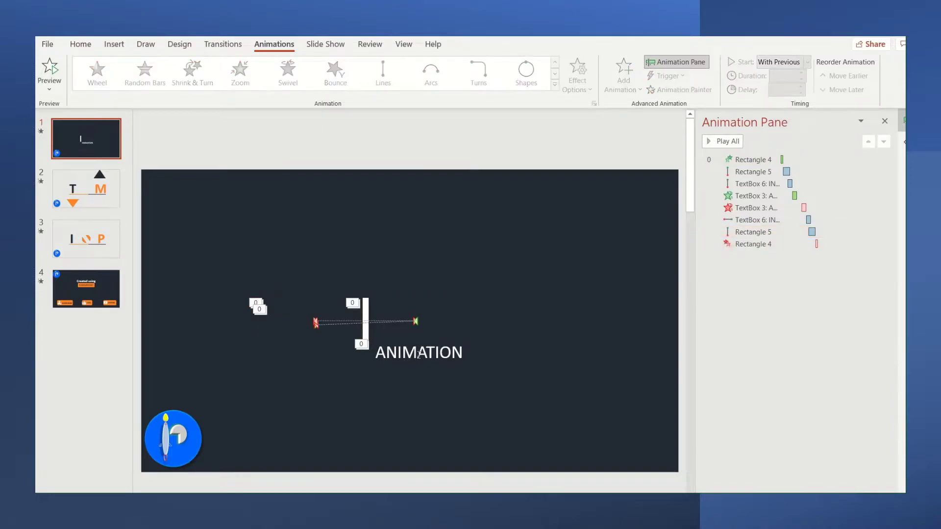
left_click(755, 208)
left_click(730, 195, "shift")
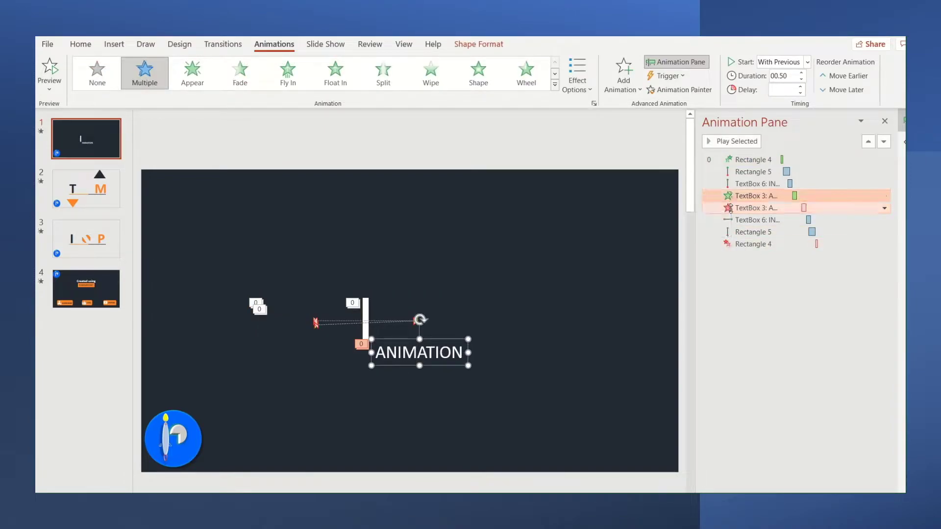
left_click(430, 407)
left_click(313, 283)
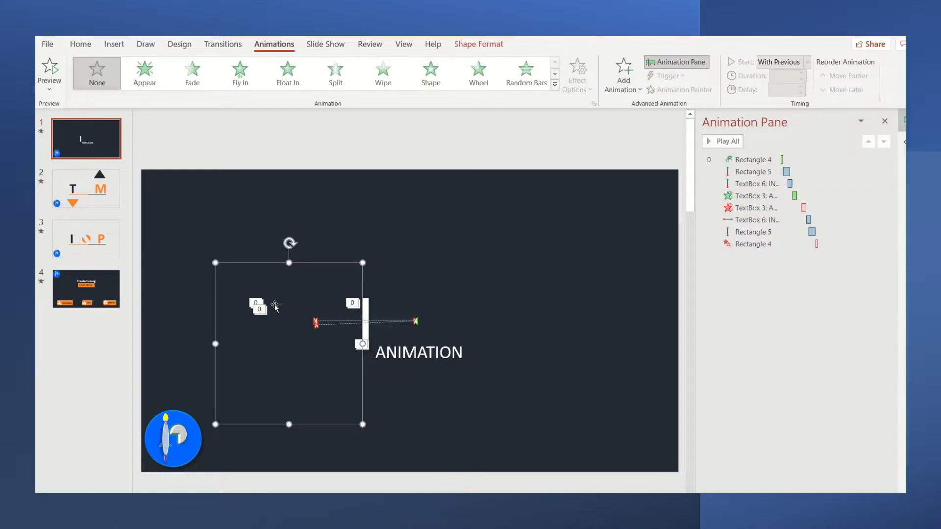
left_click(723, 141)
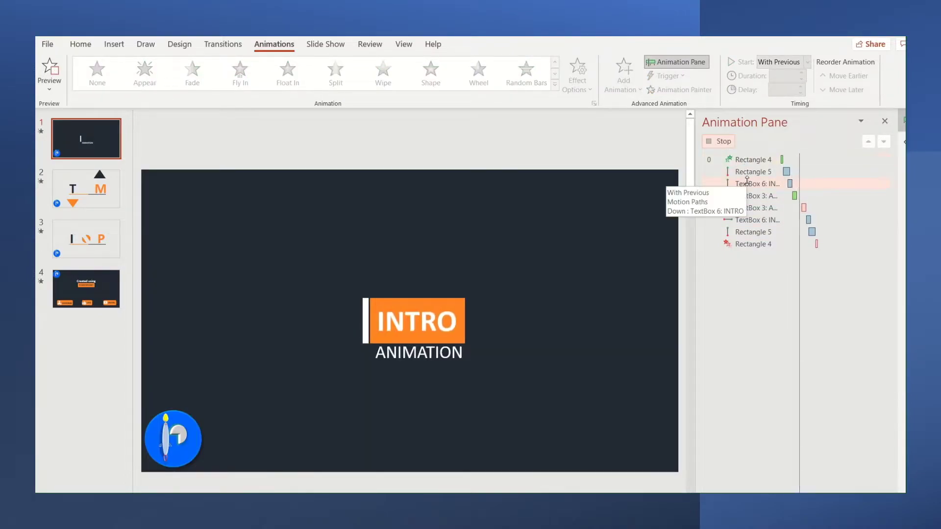
- Fill the masking rectangle with the dark background theme colour and replay the animations
left_click(260, 318)
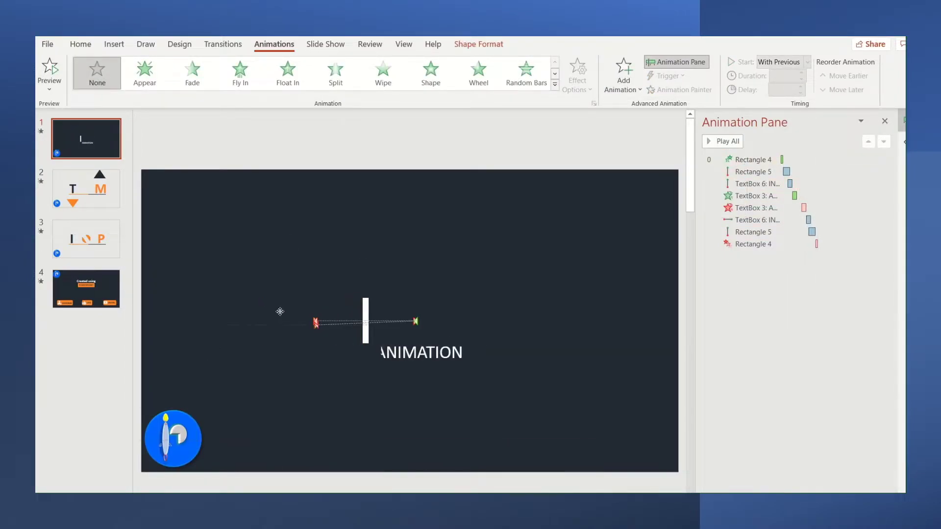
left_click(257, 321)
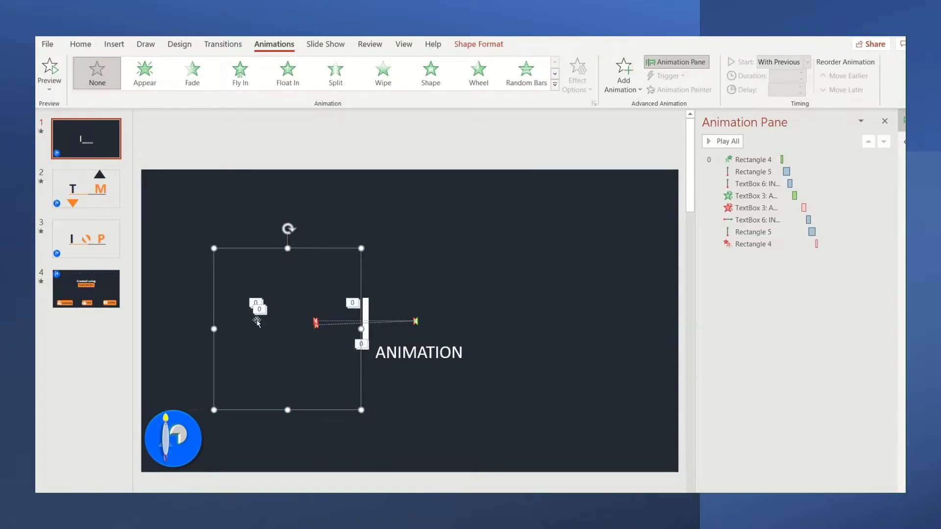
left_click(480, 44)
left_click(458, 60)
left_click(475, 123)
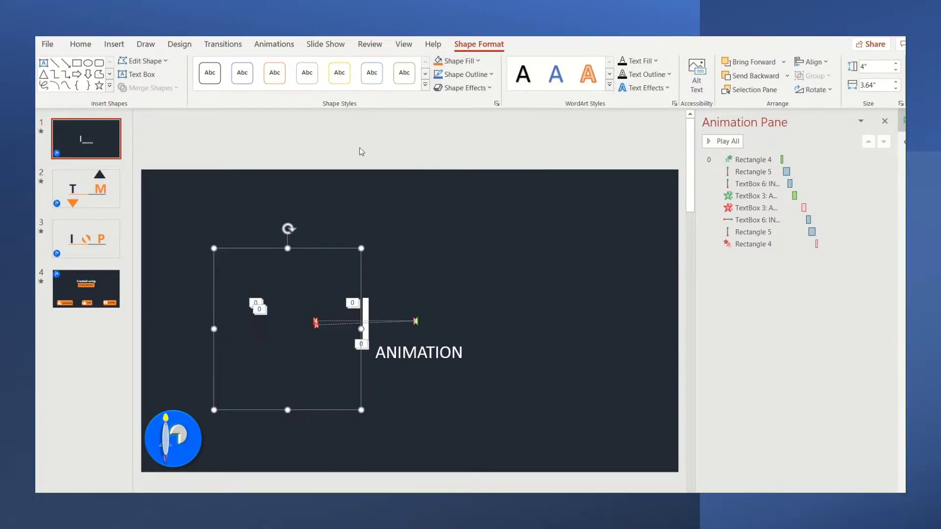
left_click(361, 151)
left_click(724, 142)
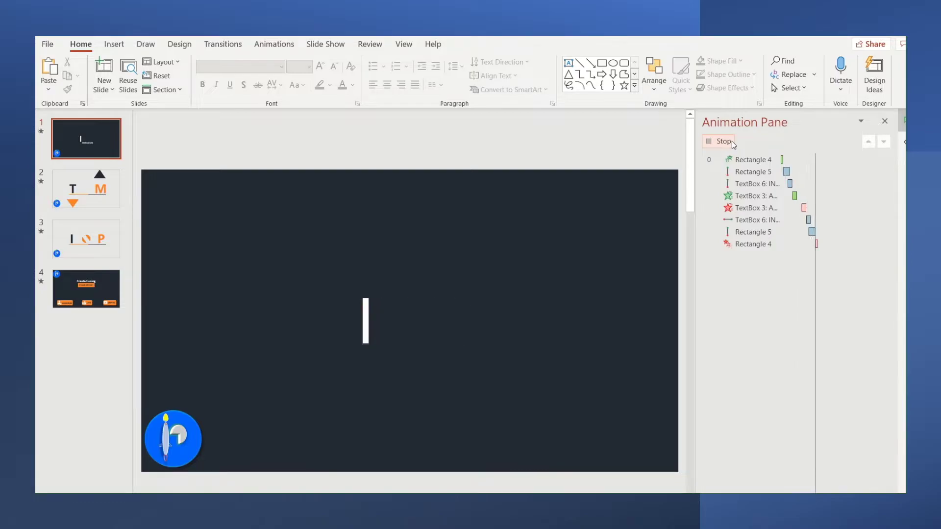
left_click(113, 44)
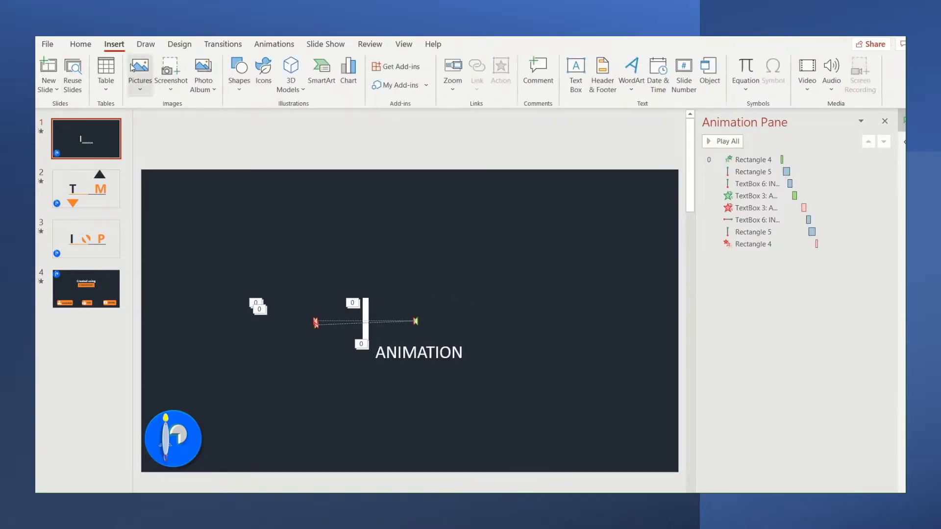
- Add a text box above slide 1 reading 'To get more smoothness or change in Speed – Adjust this in the animation'
left_click(239, 73)
left_click(204, 104)
left_click_drag(228, 155, 236, 171)
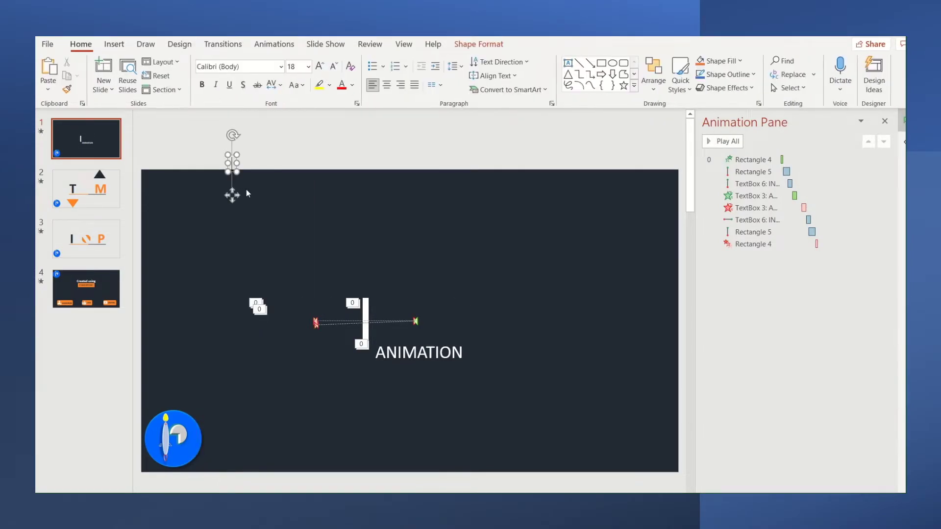
type("To get more smoothness or change")
type("Speed - Adjust this in ")
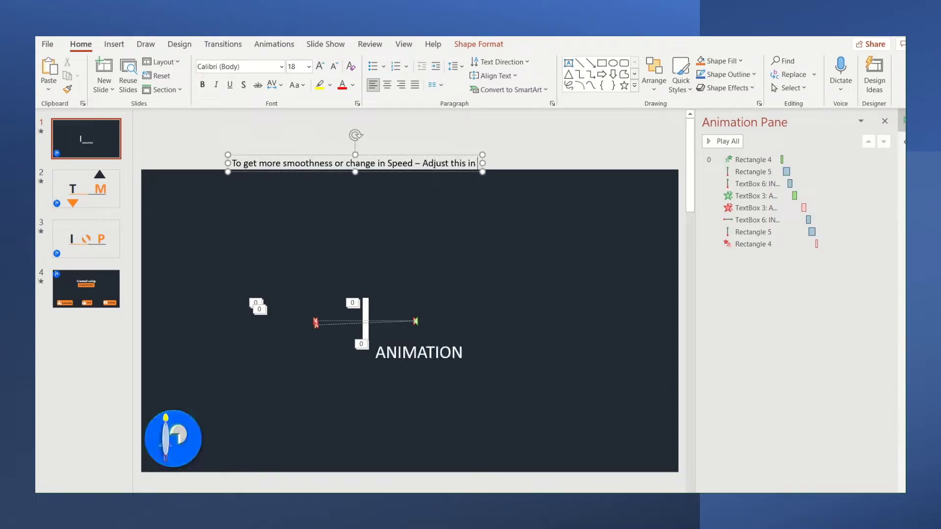
type("the animation")
- Check the timing of the Rectangle 5 and TextBox 6 effects, then play all animations
double_click(754, 172)
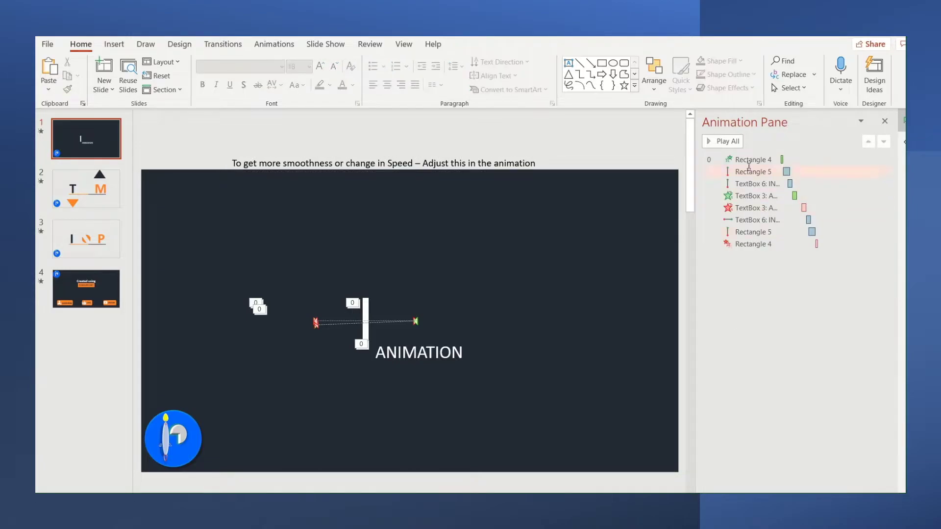
left_click(418, 193)
left_click(506, 383)
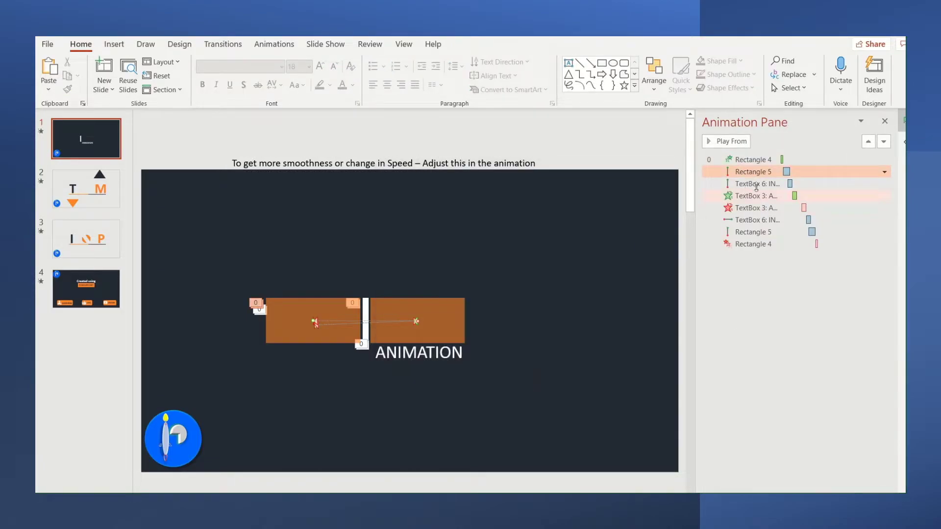
double_click(757, 184)
left_click(418, 192)
left_click(506, 383)
double_click(746, 220)
left_click(500, 384)
double_click(754, 232)
key("Escape")
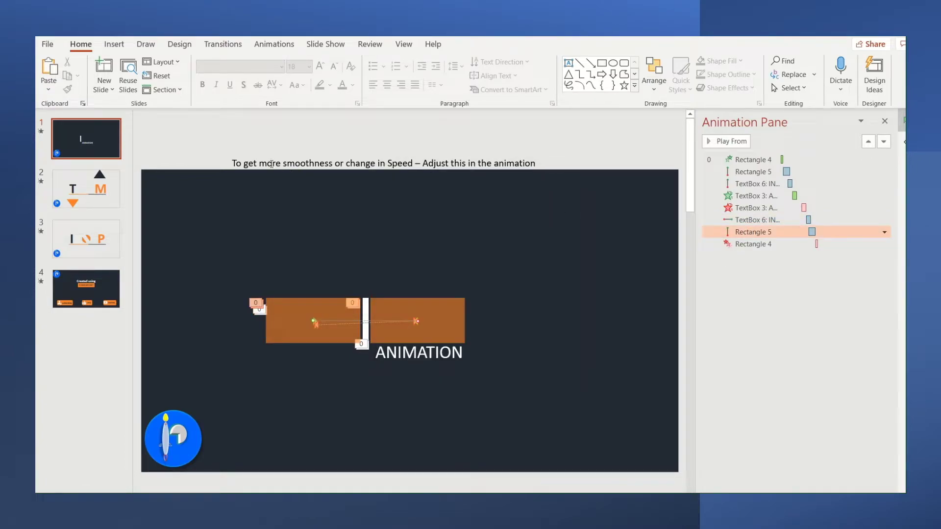
left_click(261, 163)
left_click(724, 141)
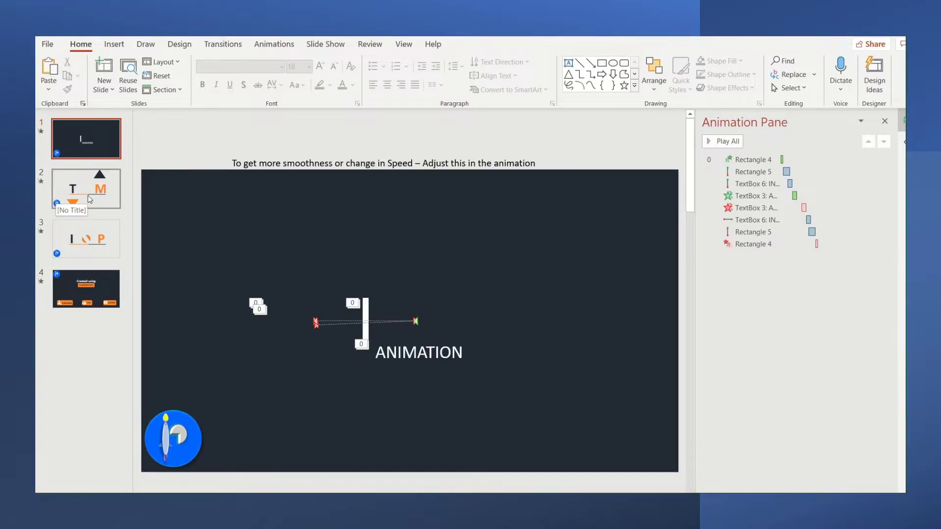
- Paste the note onto slide 2 and inspect the triangle Zoom and Parallelogram Appear effects
left_click(60, 192)
type("To get more smoothness or change in Speed – Adjust this in the animation")
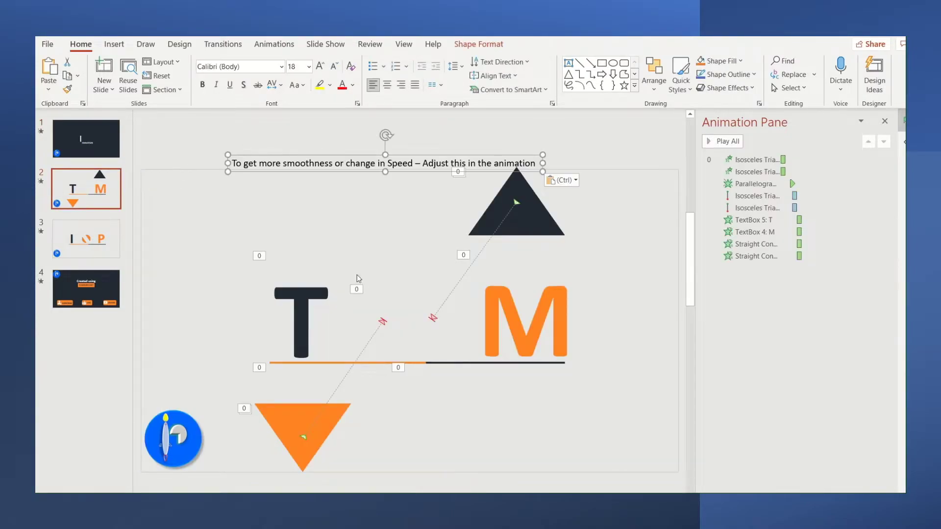
left_click(541, 224)
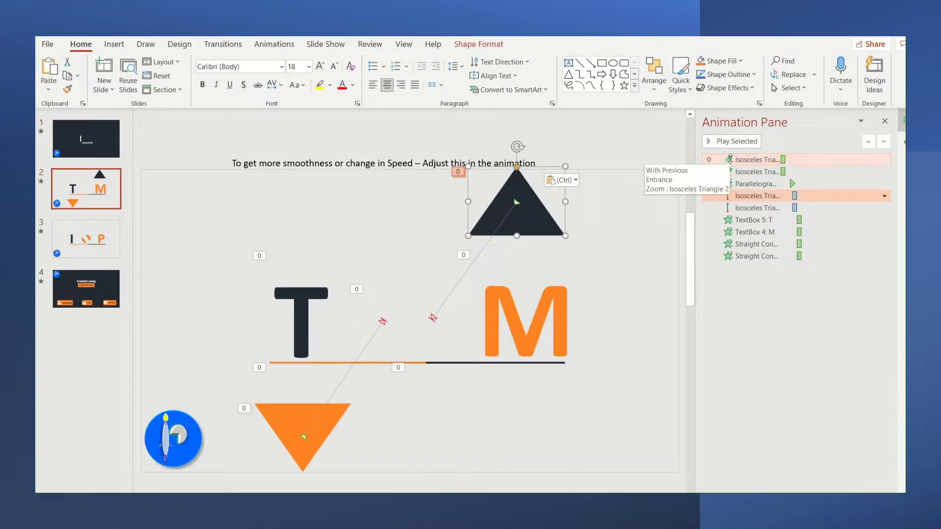
double_click(747, 161)
left_click(420, 214)
key("Escape")
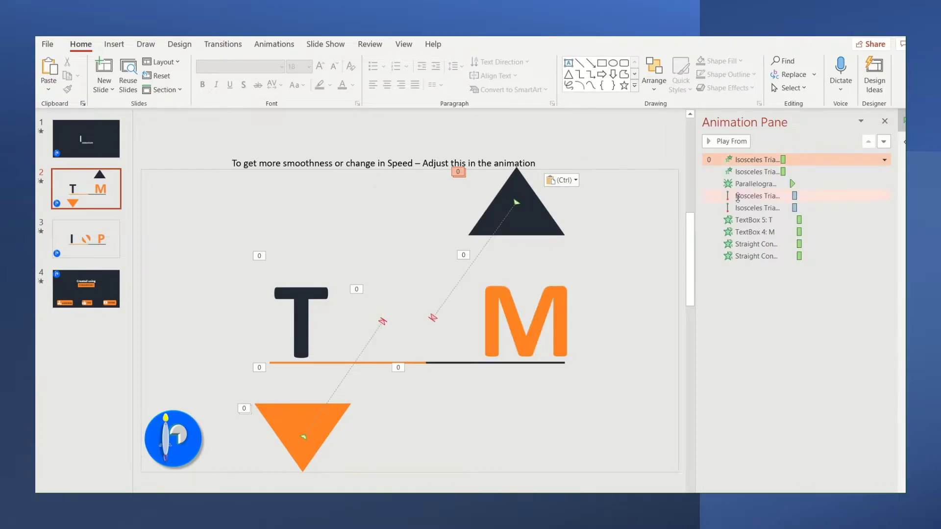
double_click(755, 184)
left_click(548, 363)
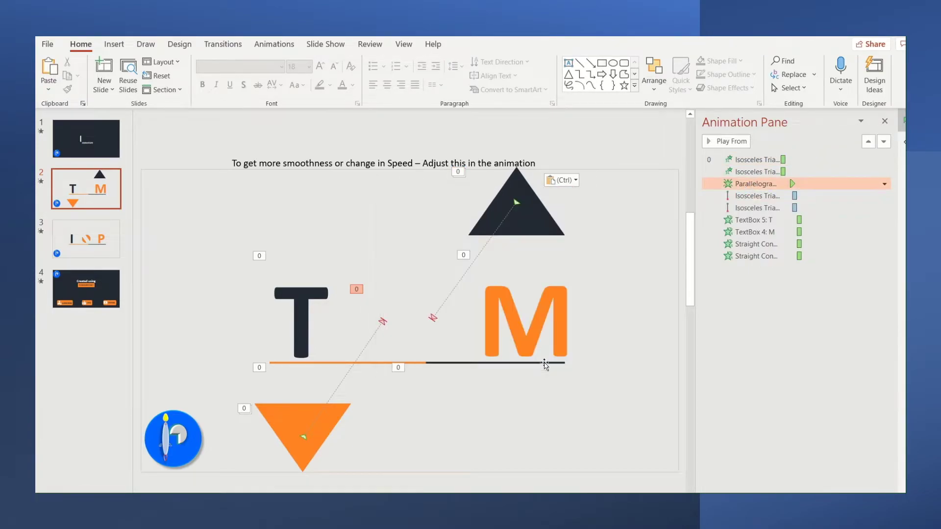
- Inspect the M and T letters' Peek In effects and play all slide 2 animations
left_click(535, 222)
triple_click(340, 165)
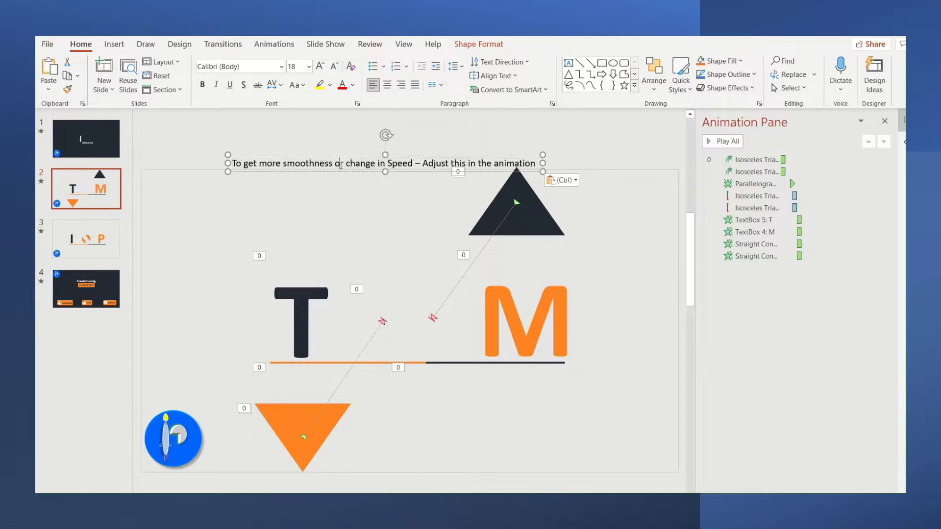
left_click(315, 402)
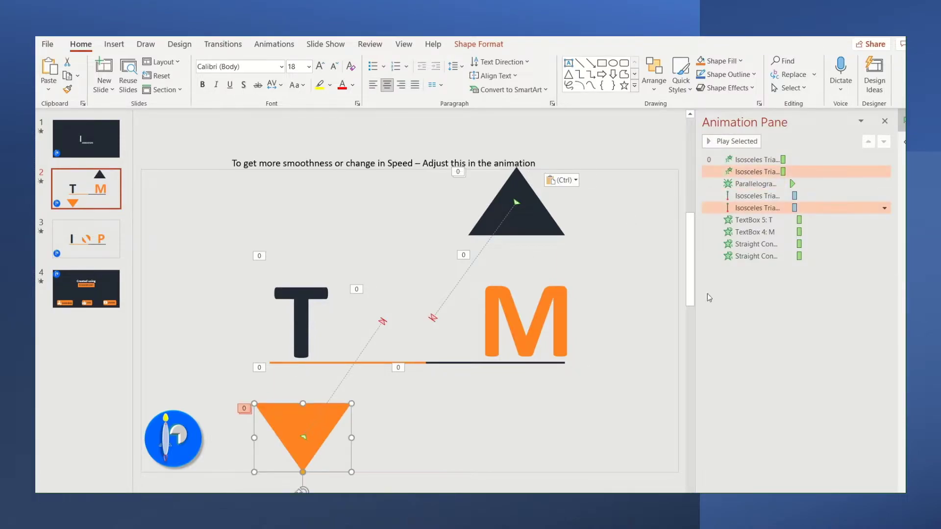
left_click(755, 232)
double_click(729, 232)
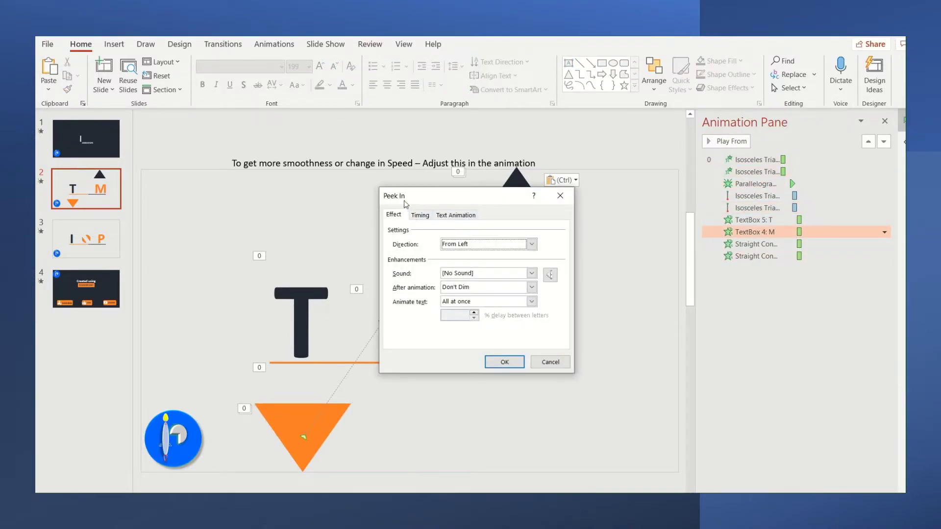
left_click(550, 362)
double_click(754, 219)
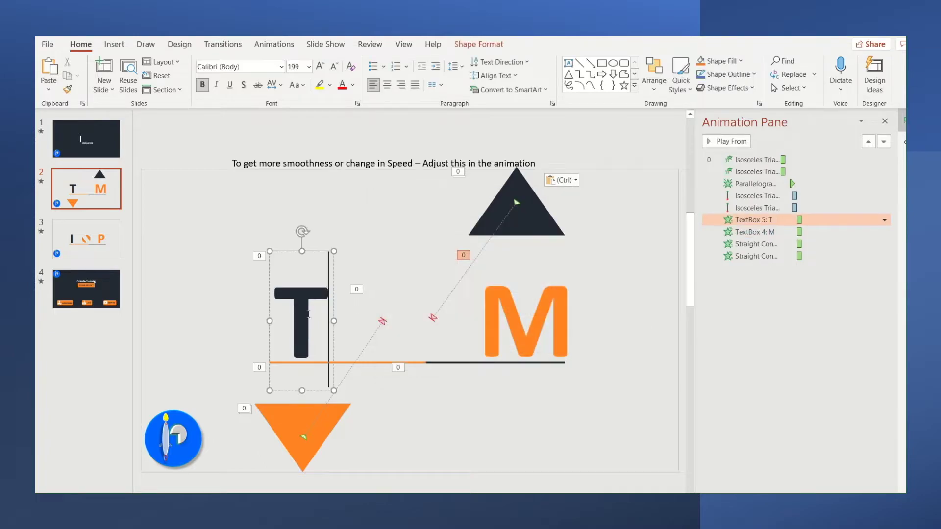
left_click(548, 361)
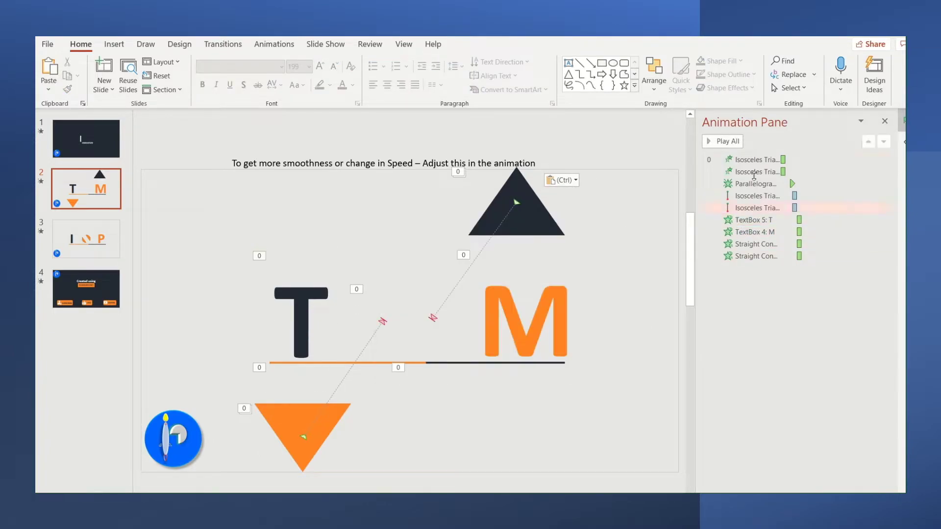
left_click(723, 140)
left_click(356, 164)
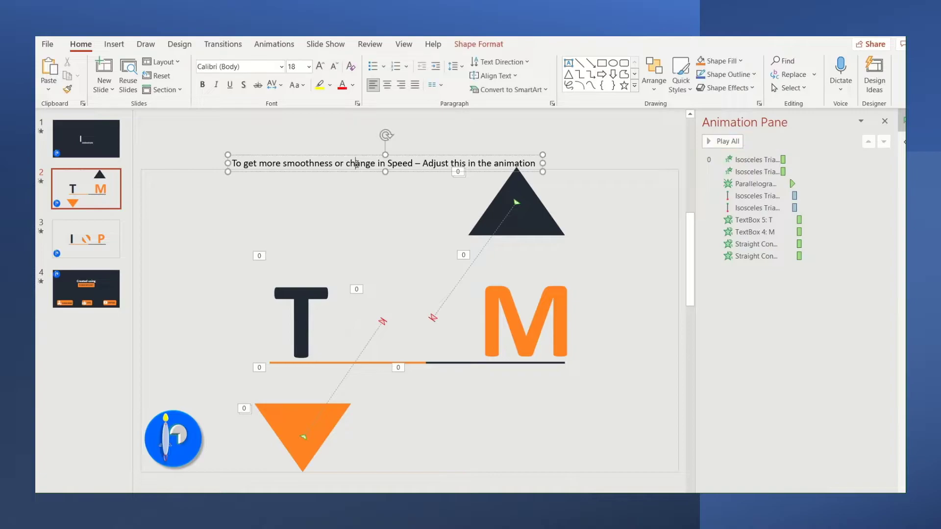
double_click(321, 164)
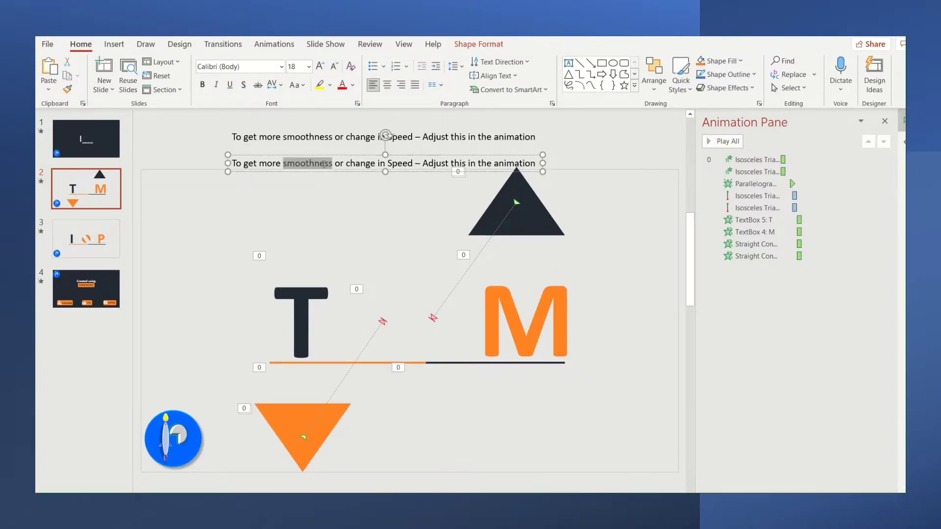
- Replace the note text with 'In between the two triangle there is one more object same as background'
key("ctrl+a")
type("In betwe")
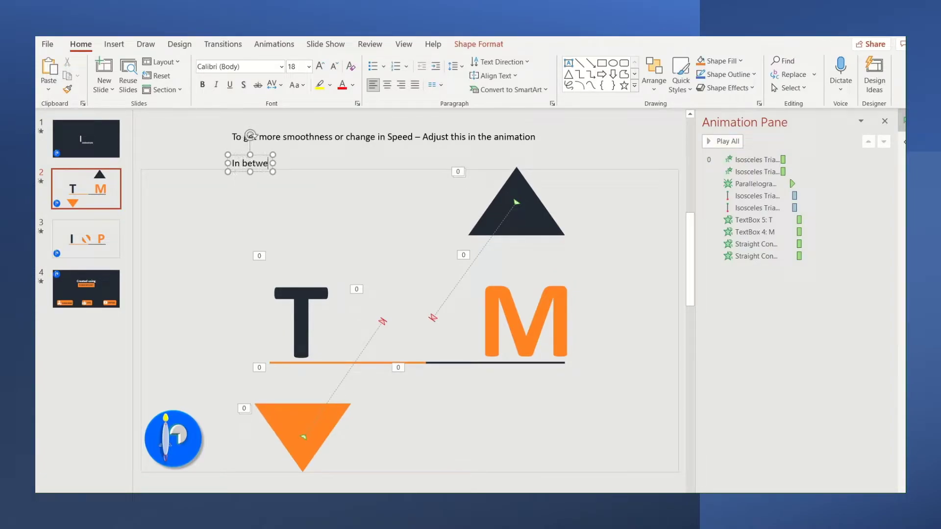
type("en the two triangle there is one more object same as background color. See")
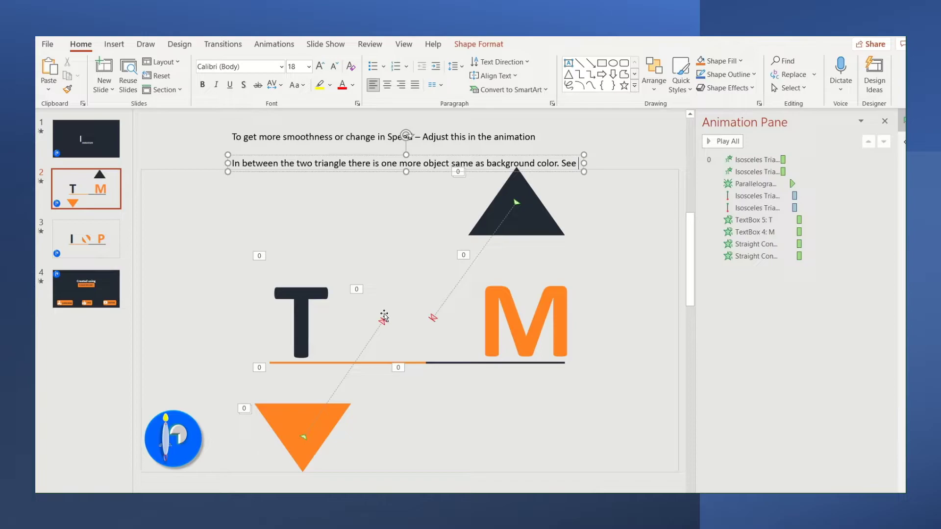
left_click(384, 316)
- Temporarily make the hidden parallelogram light green, preview it, then restore its background fill
left_click(498, 47)
left_click(455, 61)
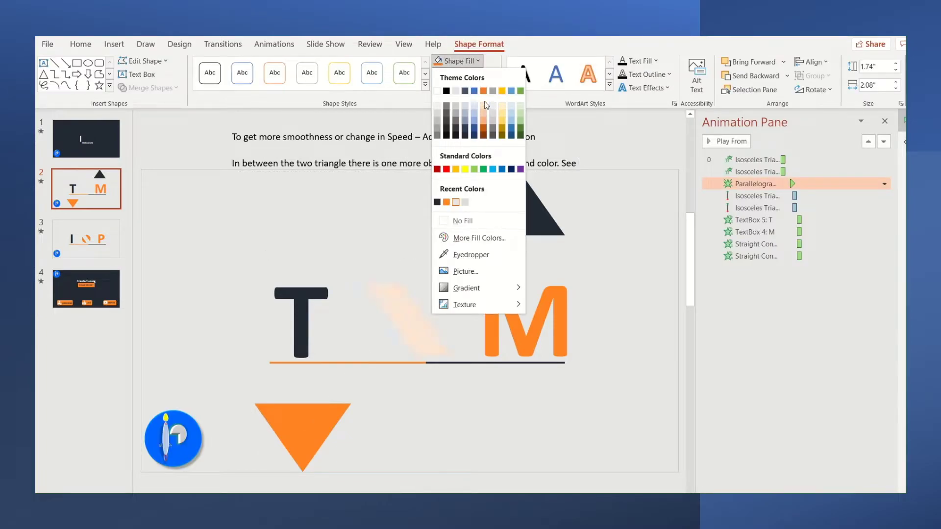
left_click(519, 122)
left_click(734, 143)
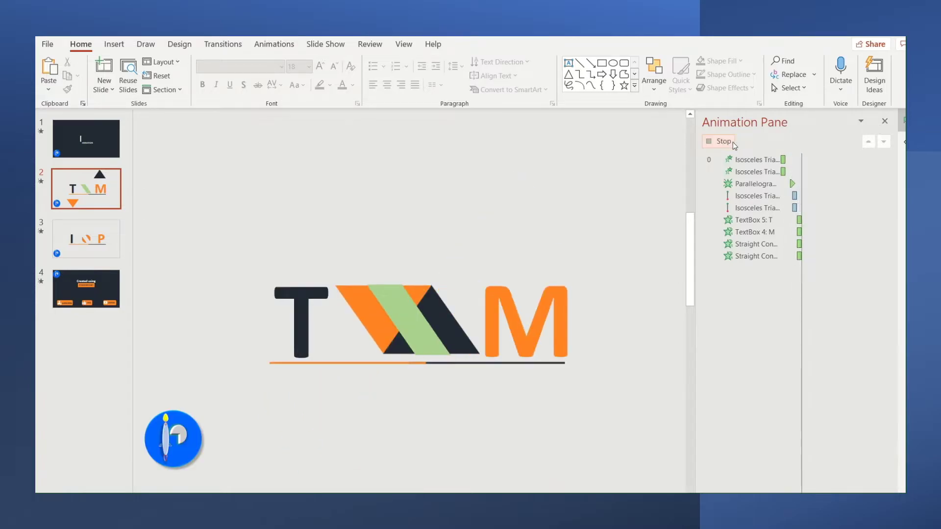
left_click(474, 48)
left_click(448, 61)
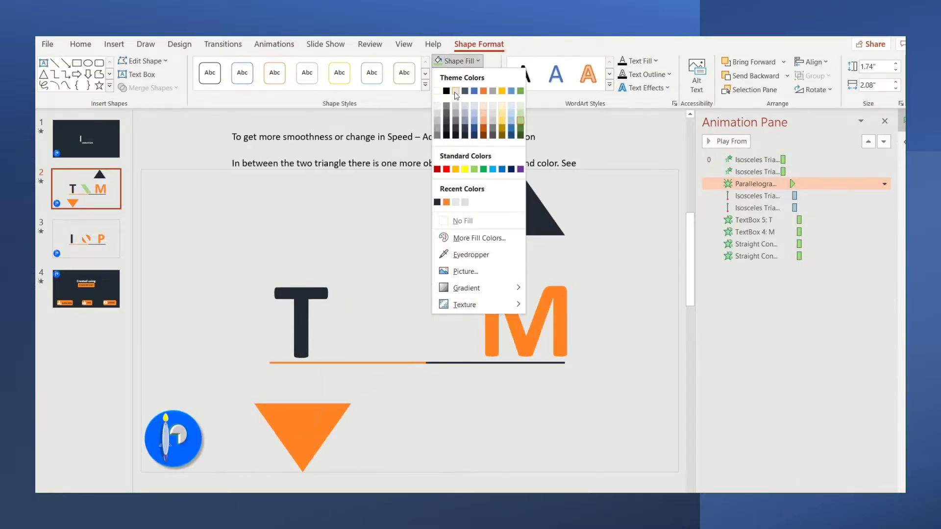
left_click(463, 86)
left_click(727, 141)
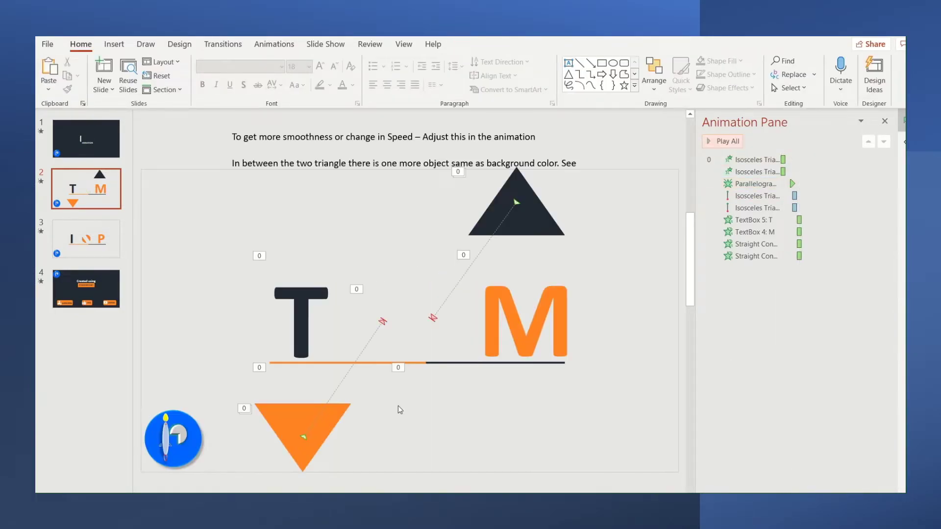
- Check the straight connector animations and preview the slide again
left_click(732, 256)
left_click(729, 244)
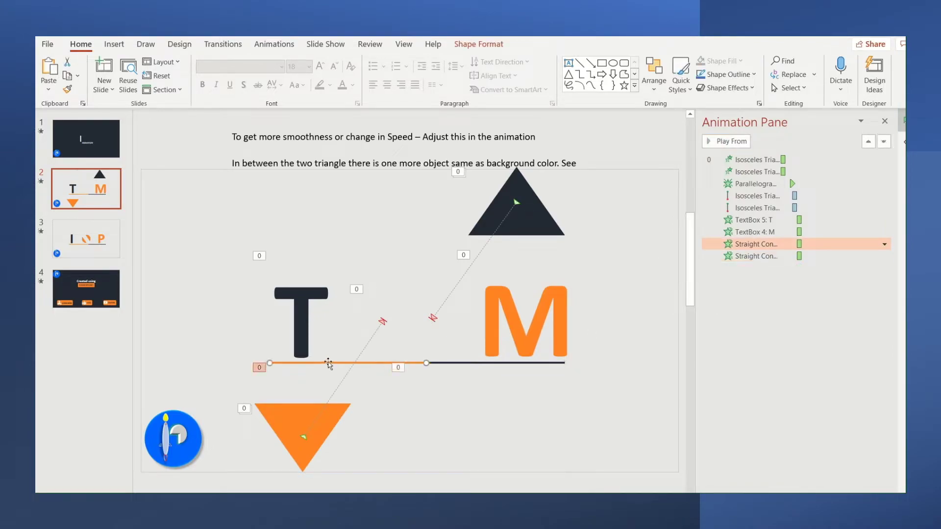
left_click(726, 141)
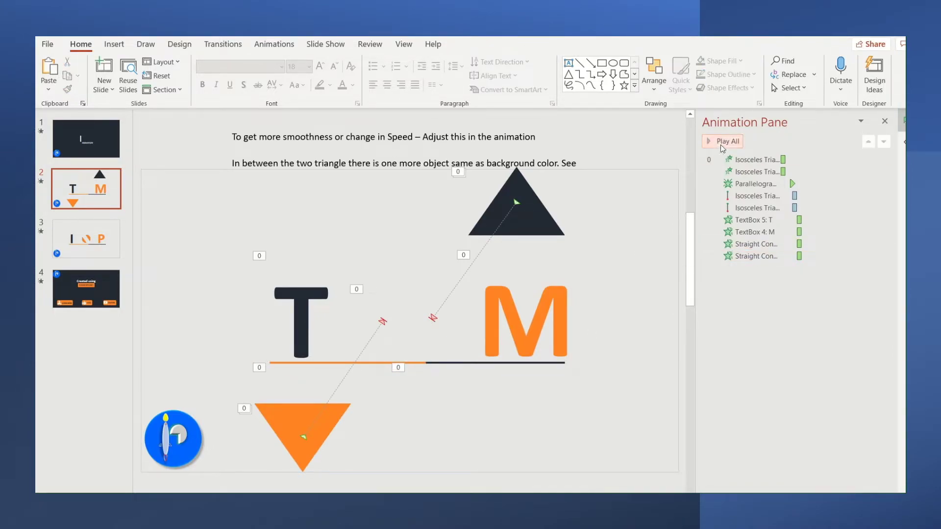
left_click(248, 164)
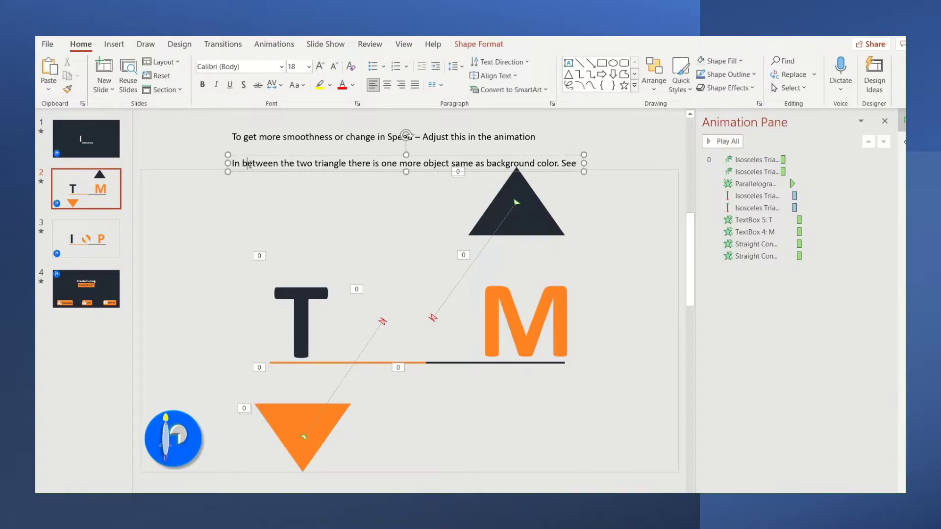
- Copy the note below the lines and rewrite it to suggest FLY IN or PEEK instead of WIPE animation
left_click_drag(399, 155, 467, 373, "ctrl")
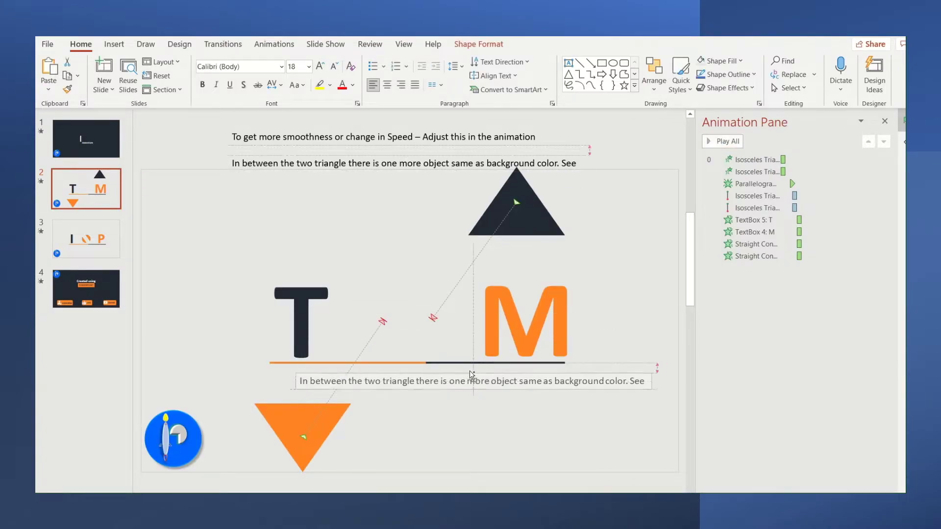
double_click(427, 382)
key("ctrl+a")
key("Delete")
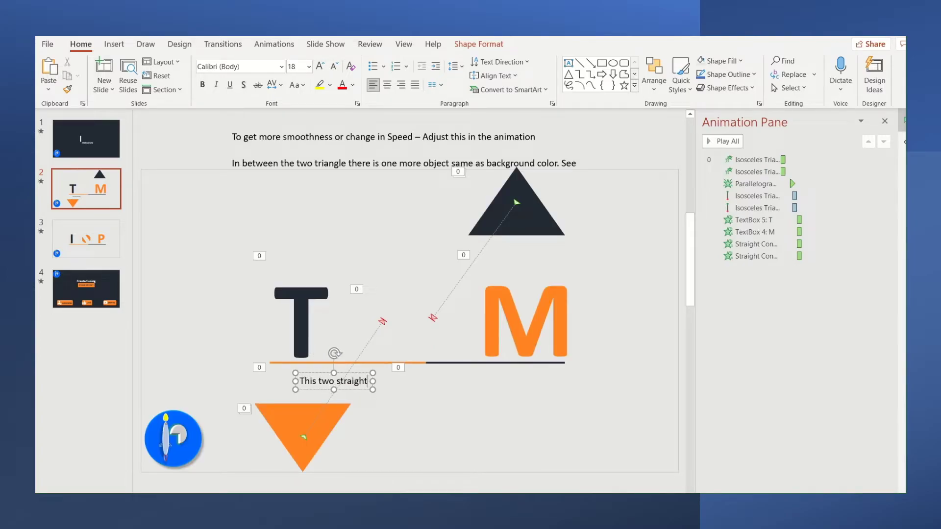
key("BackSpace")
type("E animation, try other like FLY IN or PEEK")
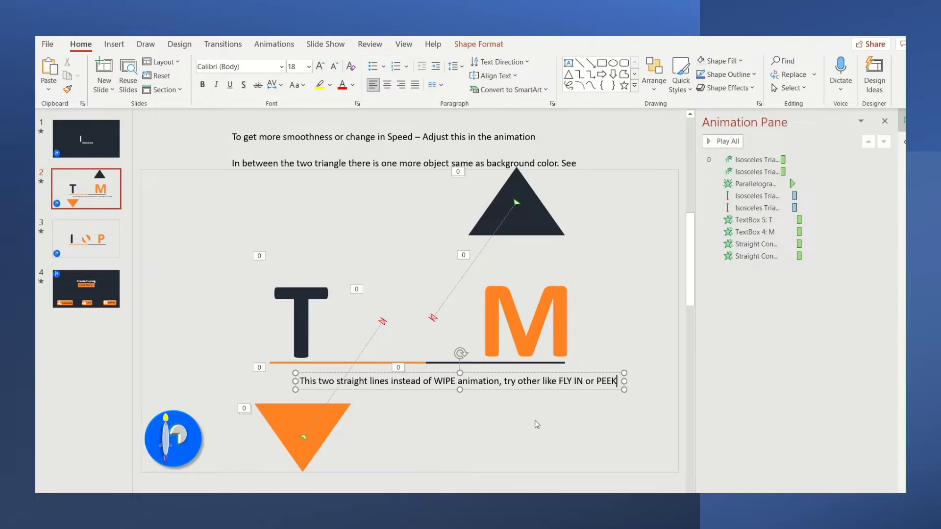
left_click(293, 382)
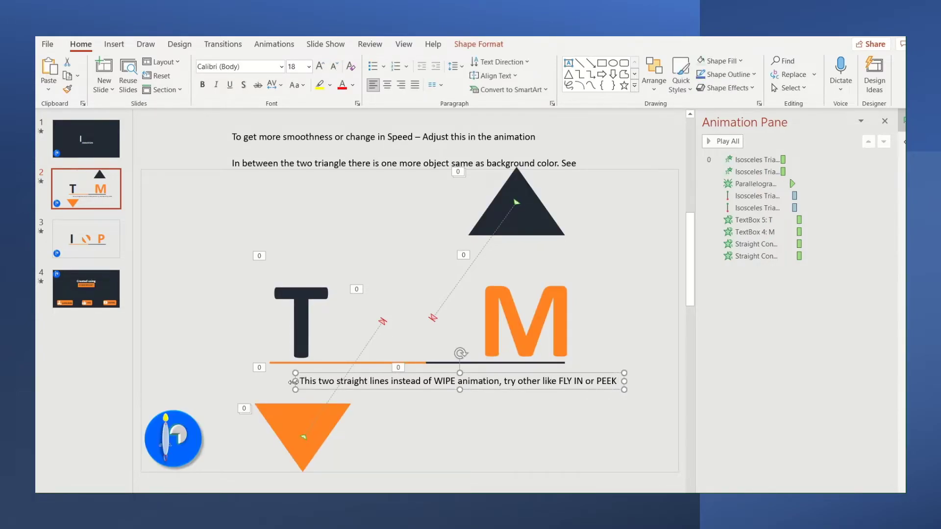
left_click(735, 142)
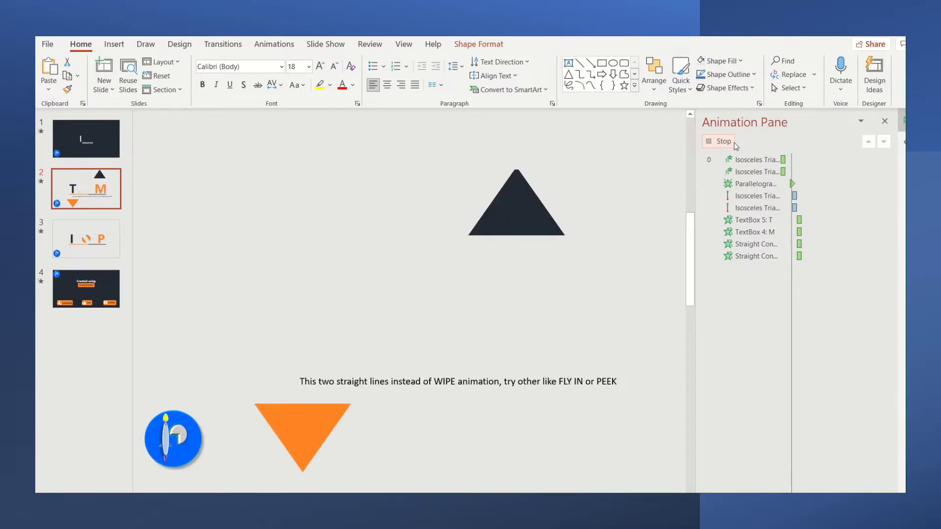
- Copy the smoothness and 'In between' notes from slide 2, paste them onto slide 3, and preview
scroll(287, 162, "up", 1)
left_click(241, 146)
left_click(235, 176, "shift")
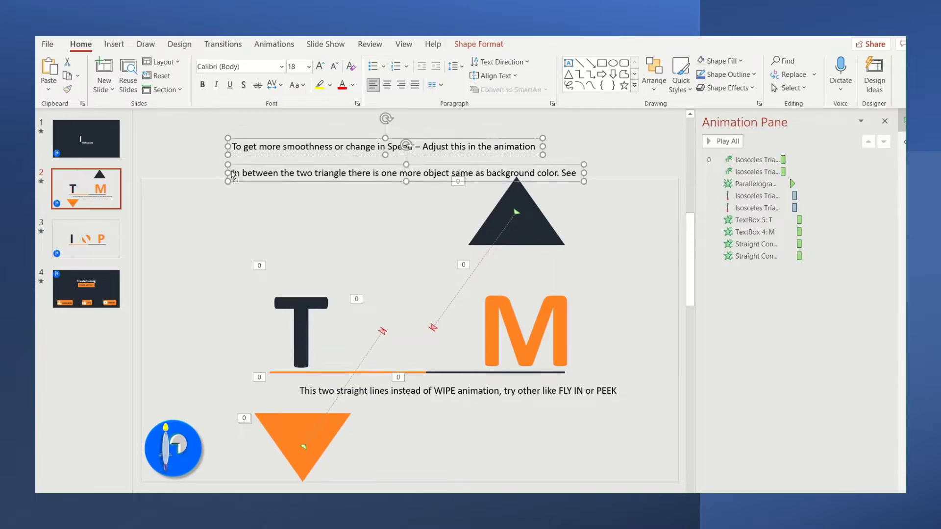
key("ctrl+c")
key("Page_Down")
key("ctrl+v")
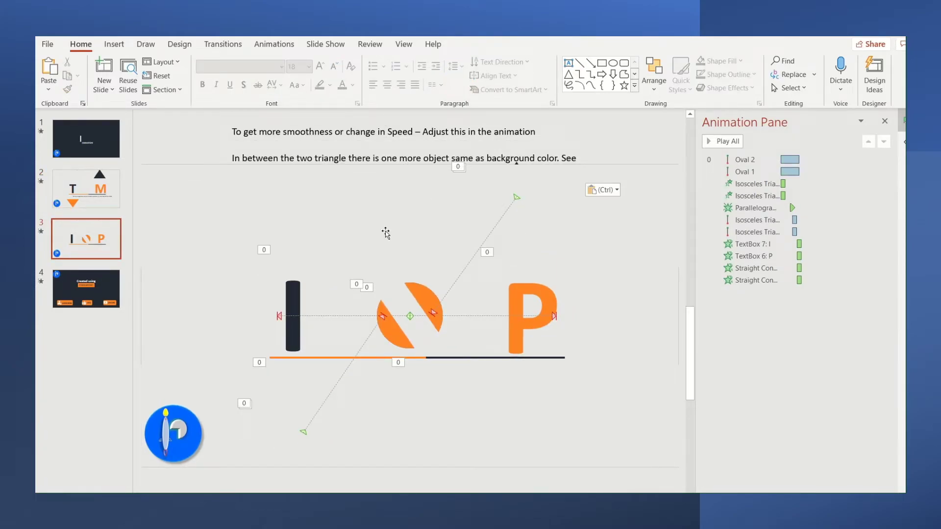
left_click(723, 141)
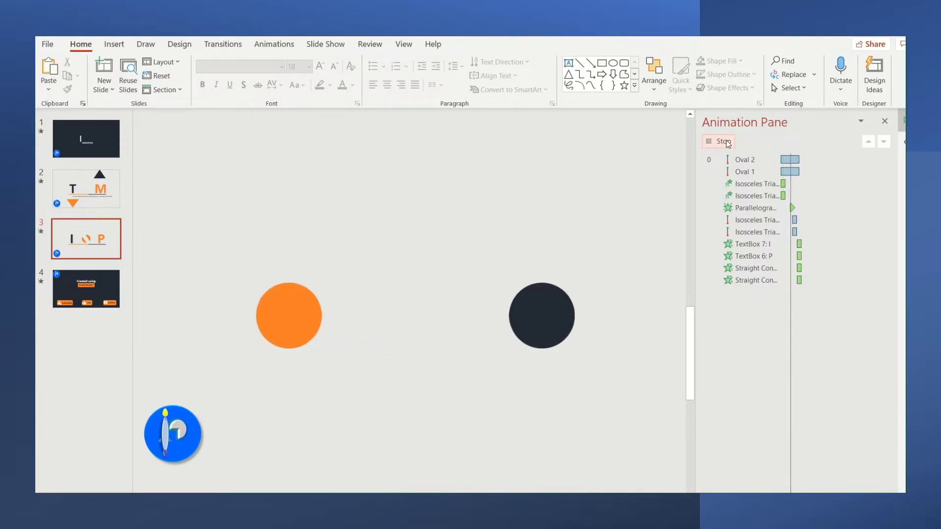
left_click(728, 244)
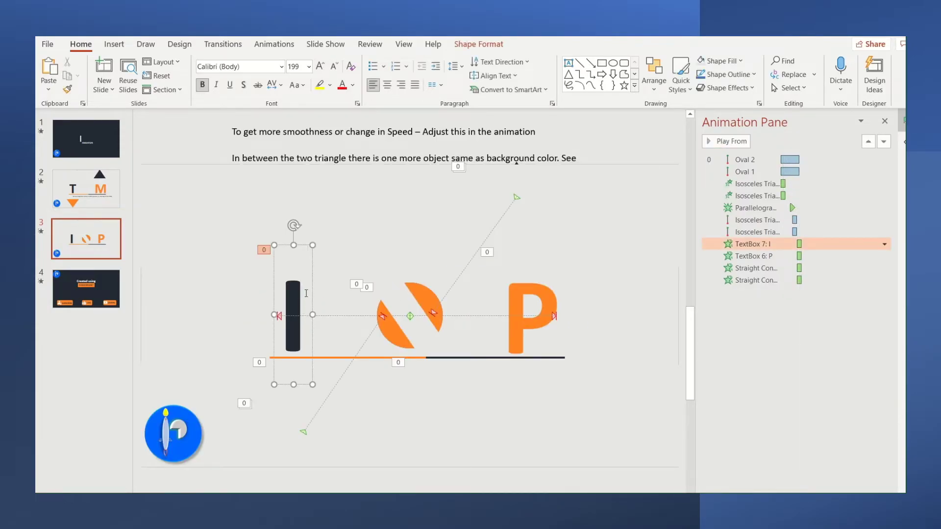
double_click(727, 244)
key("Escape")
left_click(750, 256)
double_click(750, 256)
key("Escape")
left_click(430, 345)
double_click(739, 166)
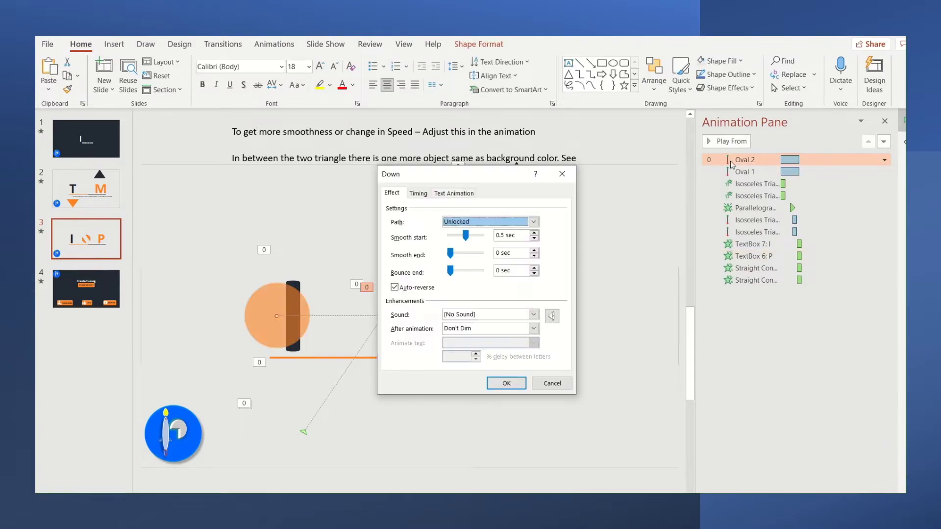
key("Return")
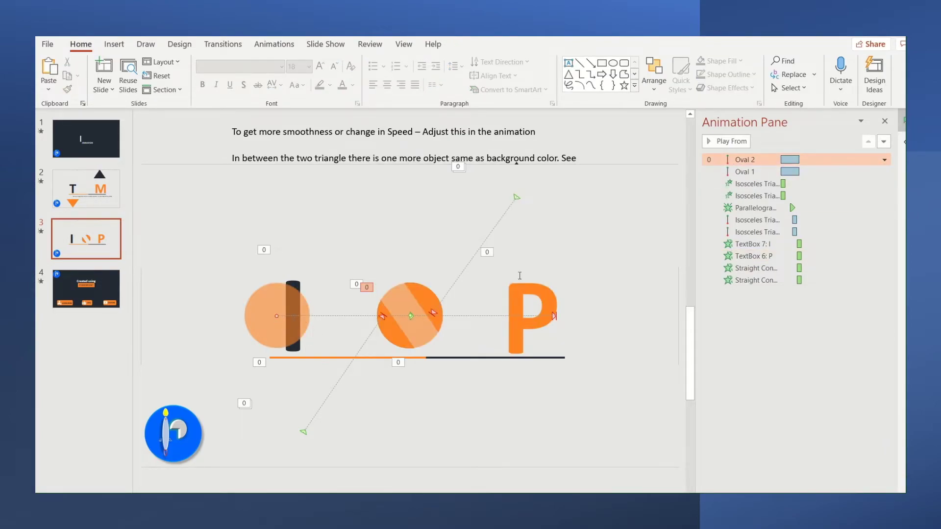
left_click(744, 172)
left_click(443, 281)
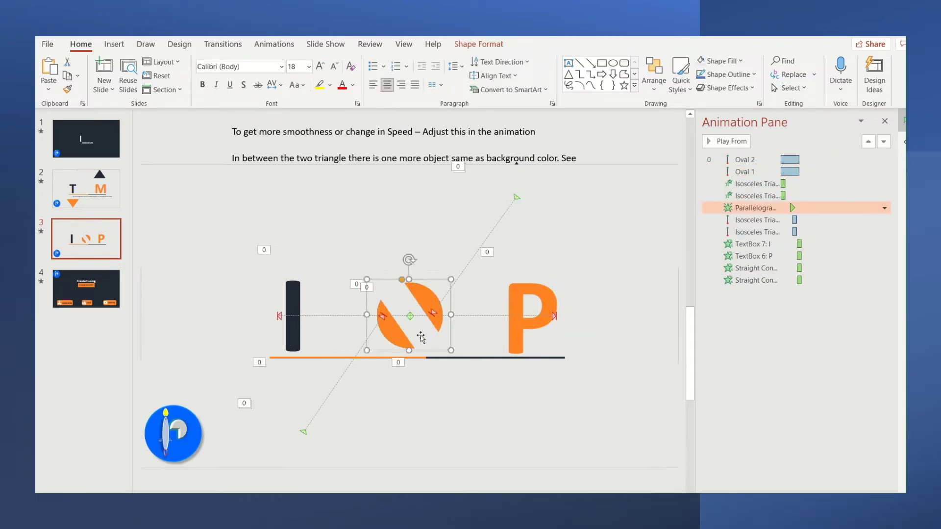
left_click(479, 44)
left_click(456, 61)
left_click(503, 88)
left_click_drag(364, 265, 303, 253)
left_click_drag(424, 301, 575, 278)
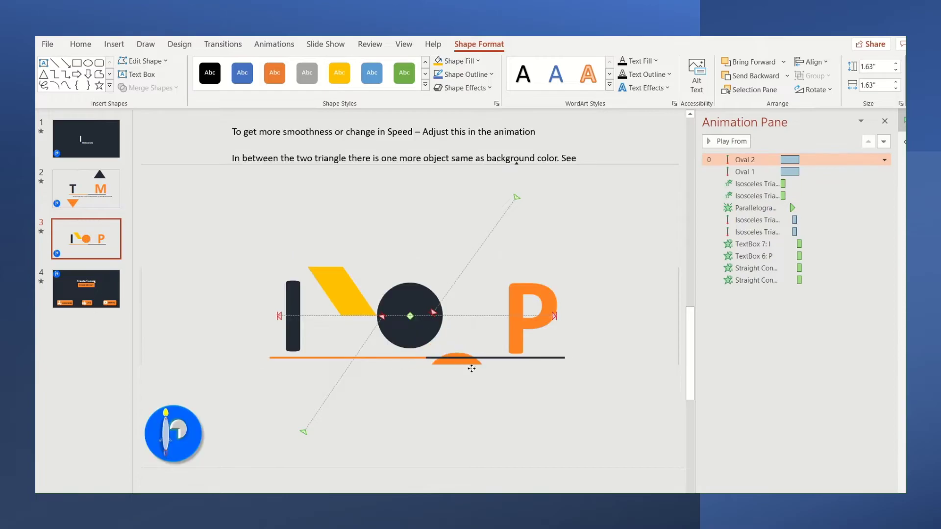
key("ctrl+z")
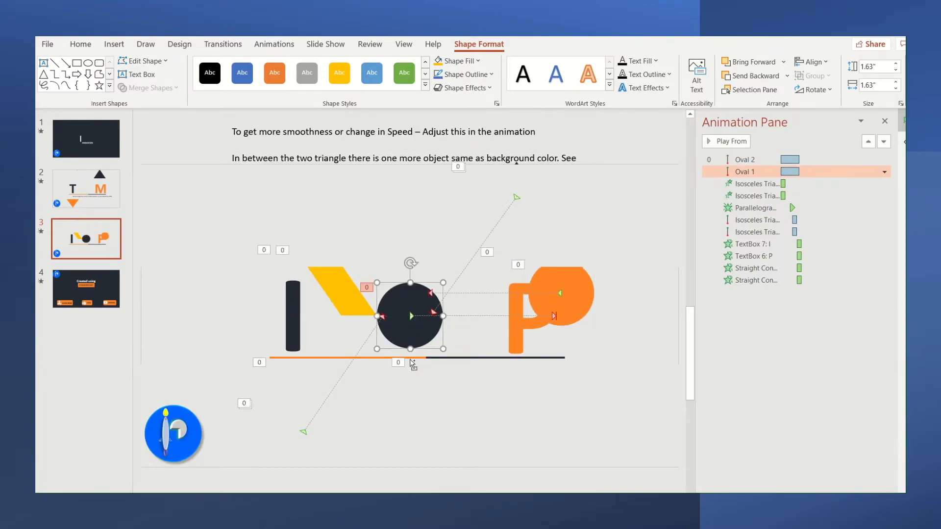
key("ctrl+z")
key("ctrl+z")
key("ctrl+z")
left_click(461, 216)
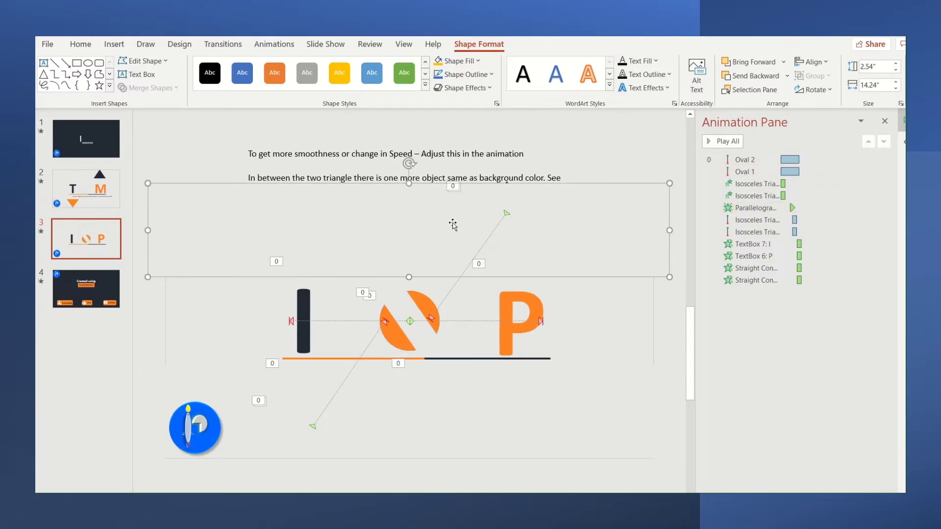
left_click(458, 60)
left_click(503, 88)
left_click(393, 384)
left_click(477, 61)
left_click(503, 88)
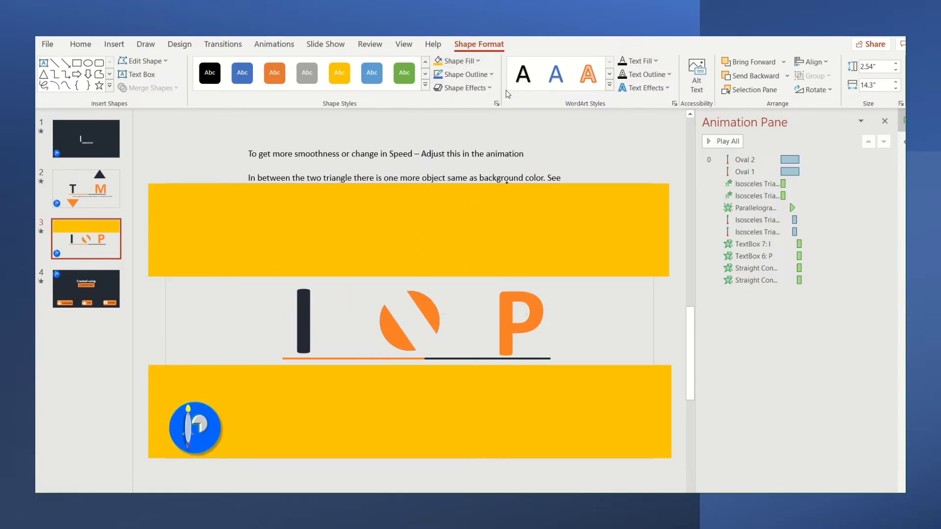
left_click_drag(519, 230, 529, 161)
left_click_drag(544, 435, 541, 488)
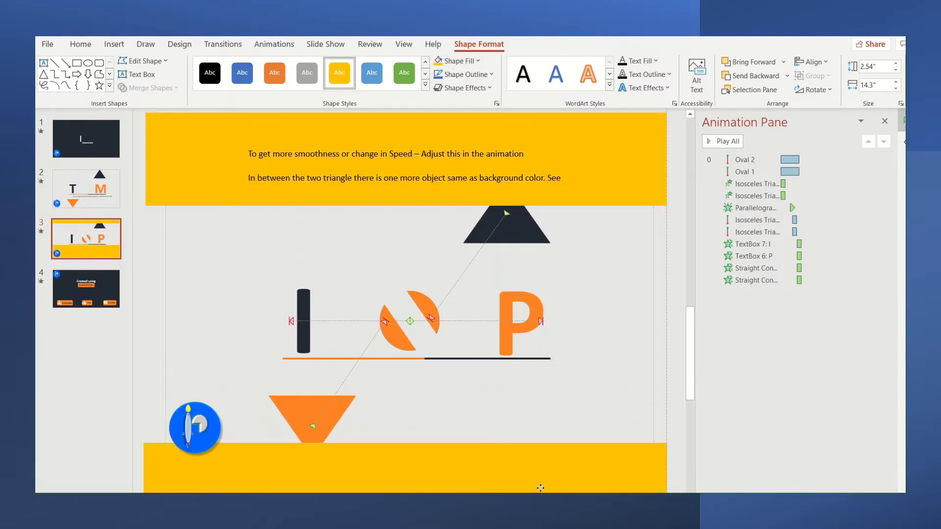
key("ctrl+z")
key("ctrl+z")
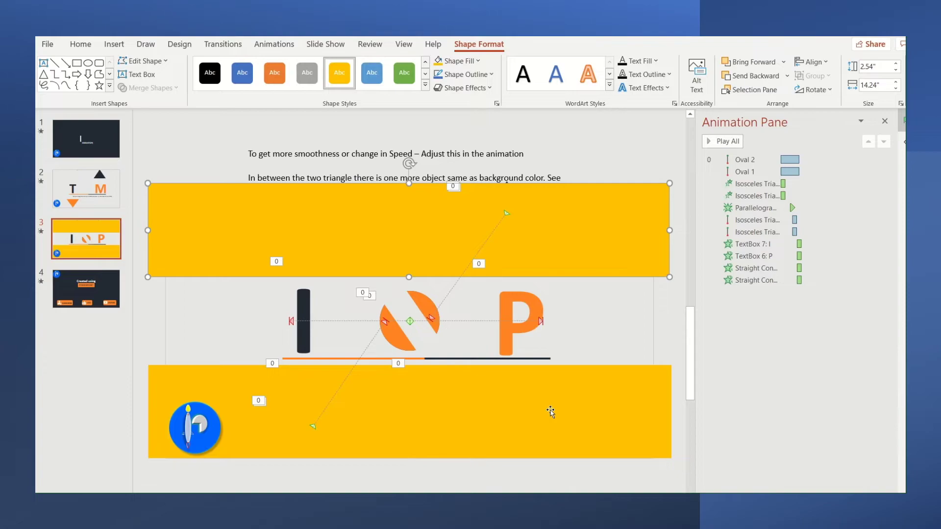
key("ctrl+z")
key("ctrl+z")
left_click(273, 154)
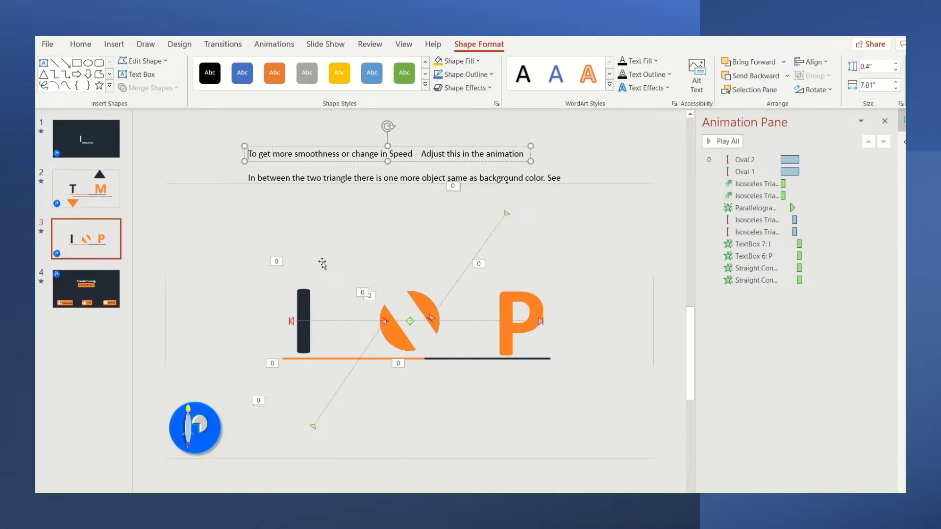
- Rewrite the top note to say 'animation is similar to previous slide, in this two circle objects are…'
key("ctrl+z")
type("animation is ")
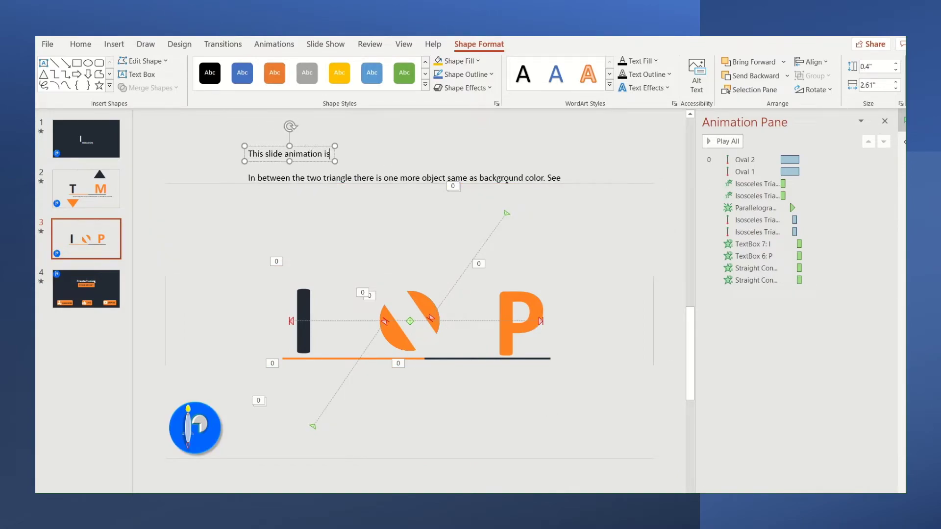
type("similar to previous slide, in this two circle ob")
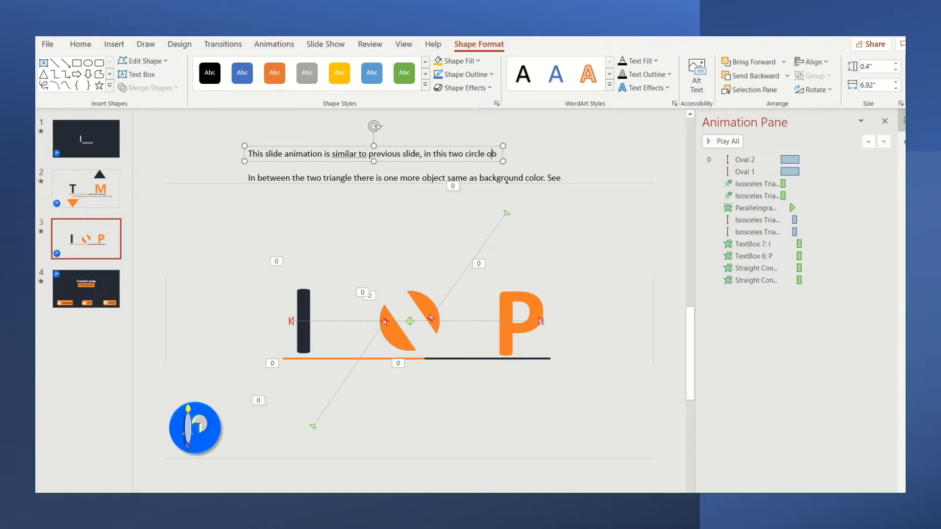
type("jects are shown")
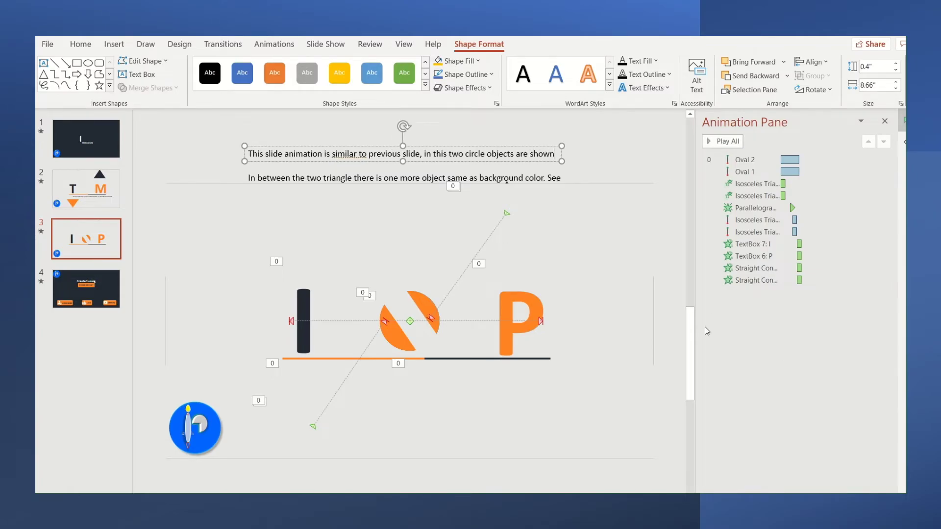
left_click(723, 141)
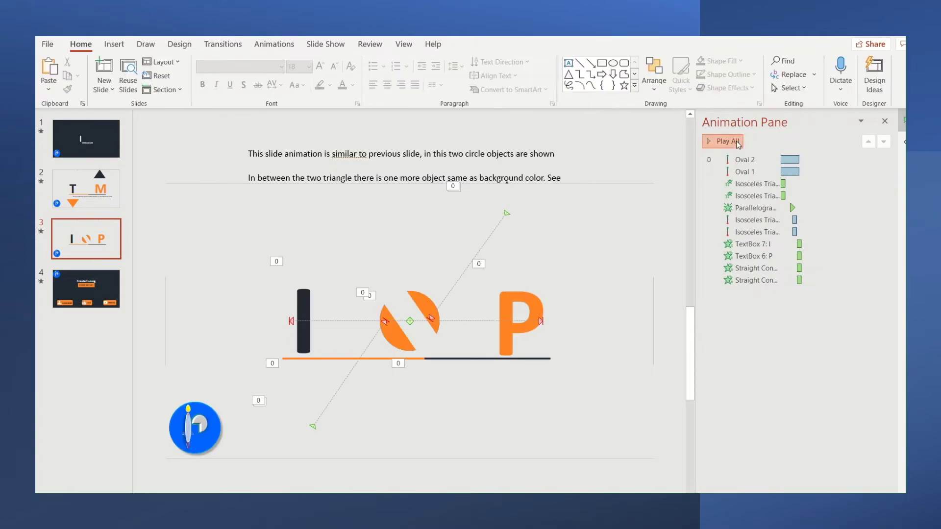
- Add a new note line saying to adjust timing if you need to change speed, then preview
mouse_move(795, 220)
left_click(369, 179)
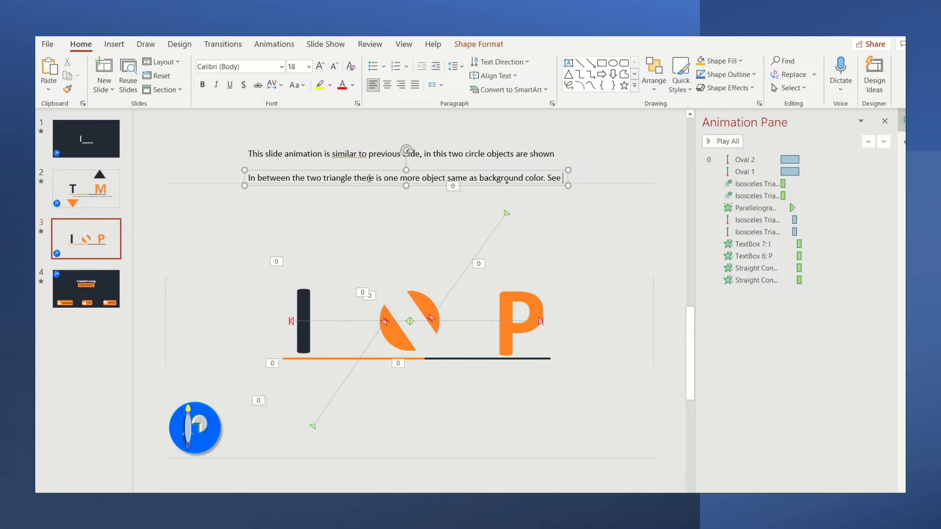
key("Return")
type("In this animation – Circle and Triangle need to intersect and adjus")
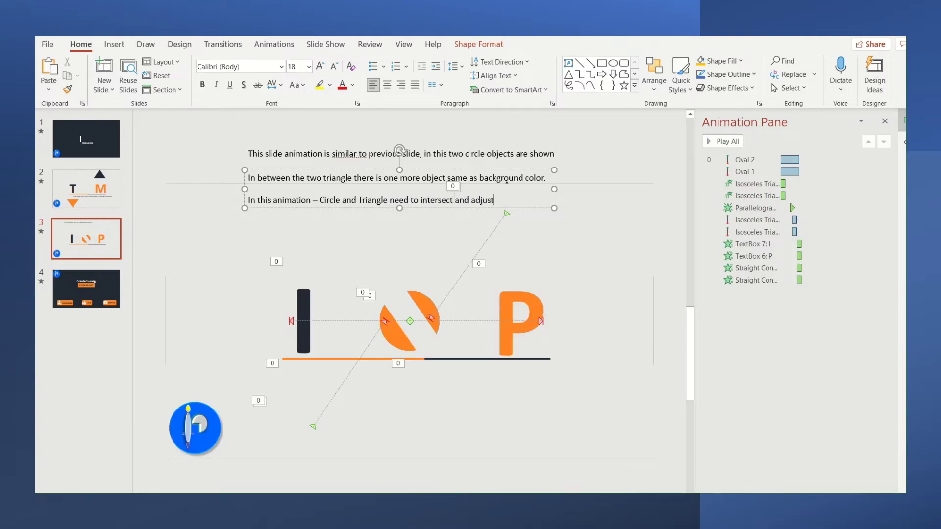
type("timing if")
type("you need to change speed")
left_click(724, 142)
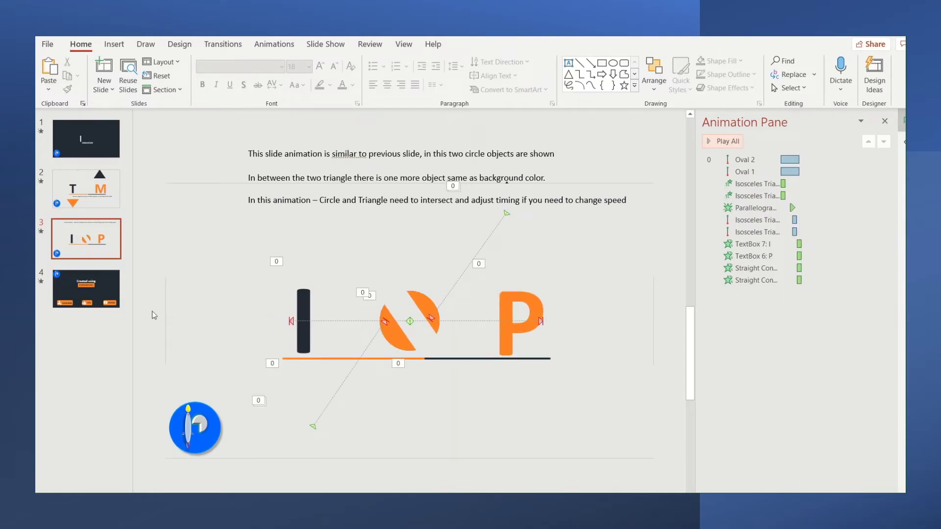
left_click(85, 289)
- Duplicate the 'Created using' text on slide 4 and change it to 'Hope you liked this animation'
left_click(724, 141)
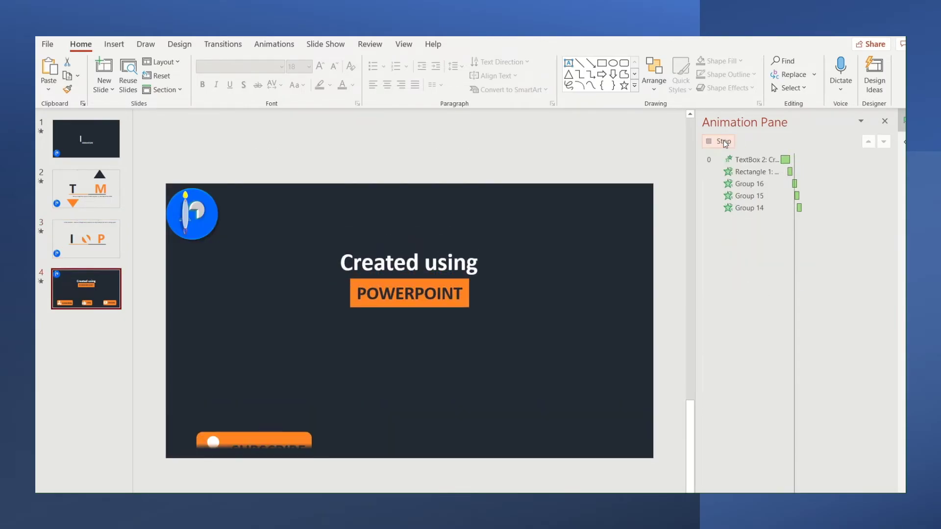
left_click_drag(374, 273, 360, 226)
double_click(360, 227)
type("Hope you liked this animation")
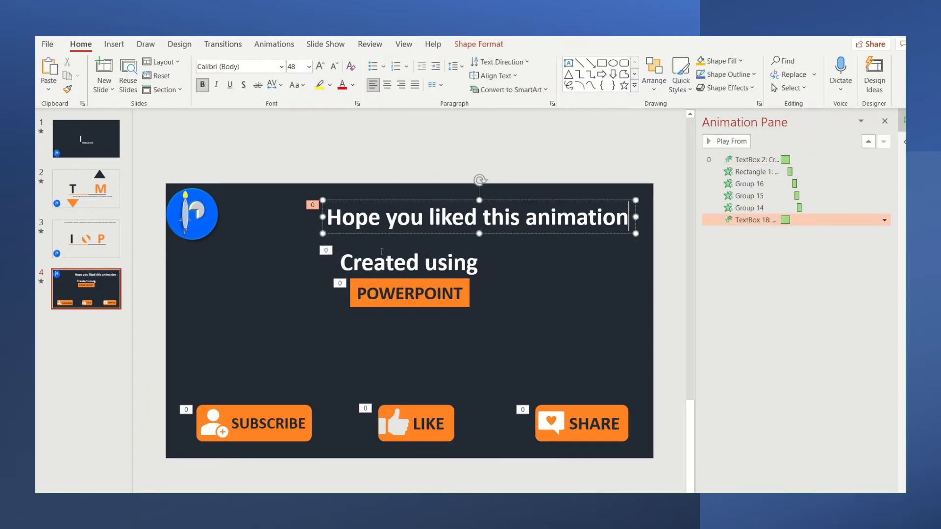
- Insert a blank slide after slide 4 and bring up its Format Background settings
left_click(88, 335)
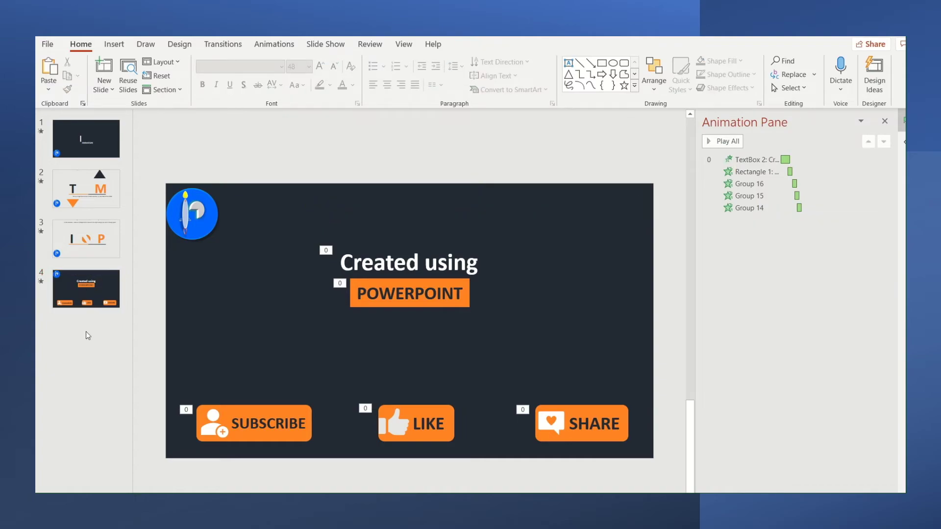
key("Return")
right_click(450, 340)
left_click(490, 455)
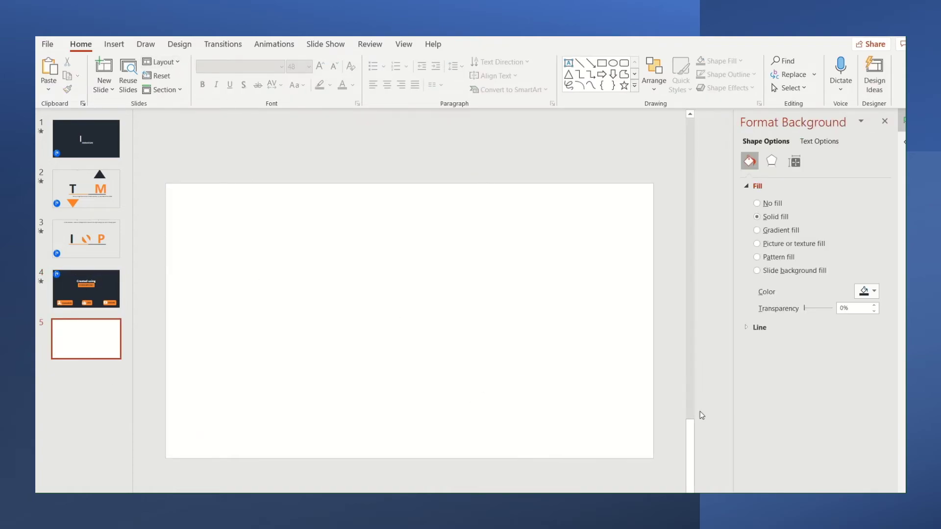
- Give slide 5 a dark background and paste the 'Hope you liked this animation' heading
left_click(872, 261)
left_click(833, 413)
key("ctrl+v")
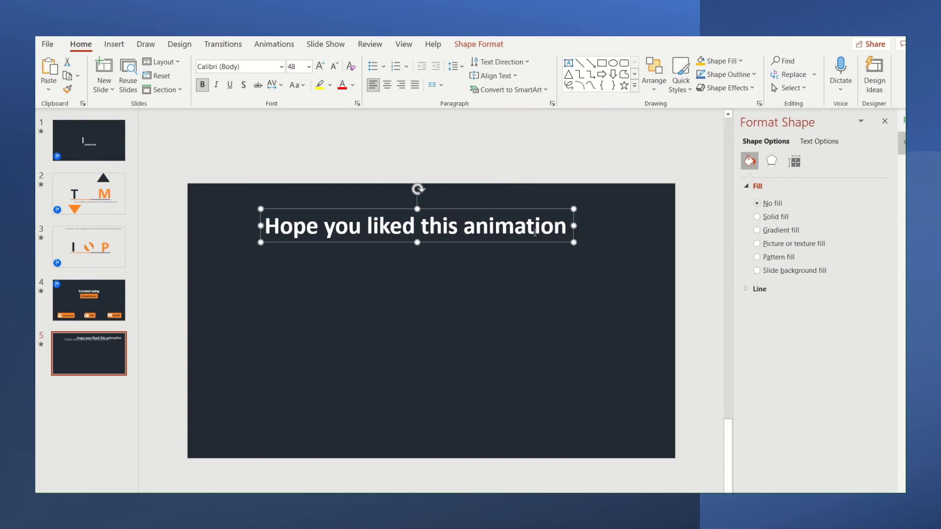
key("Return")
key("Return")
- Add lines about using it for a channel intro, changing colors/objects, and leaving a comment
type("This can be used ")
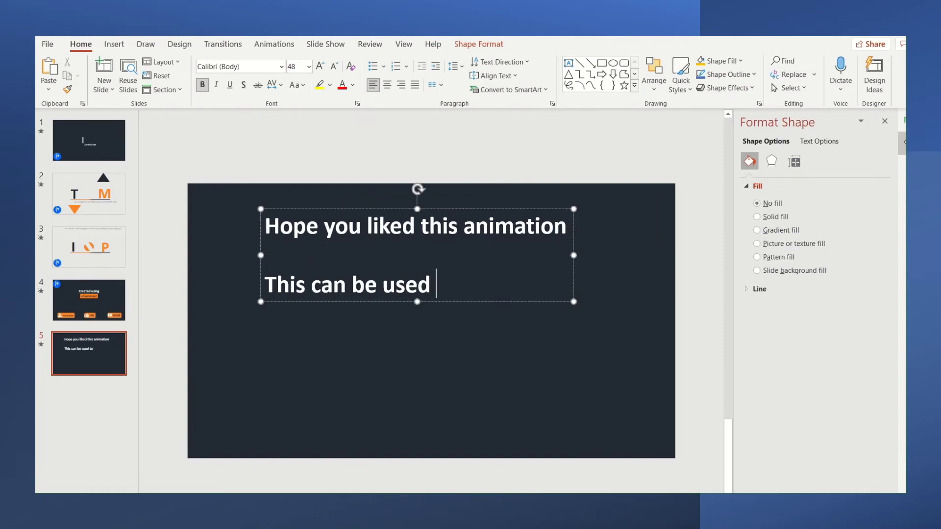
type("tofor channel intro animation")
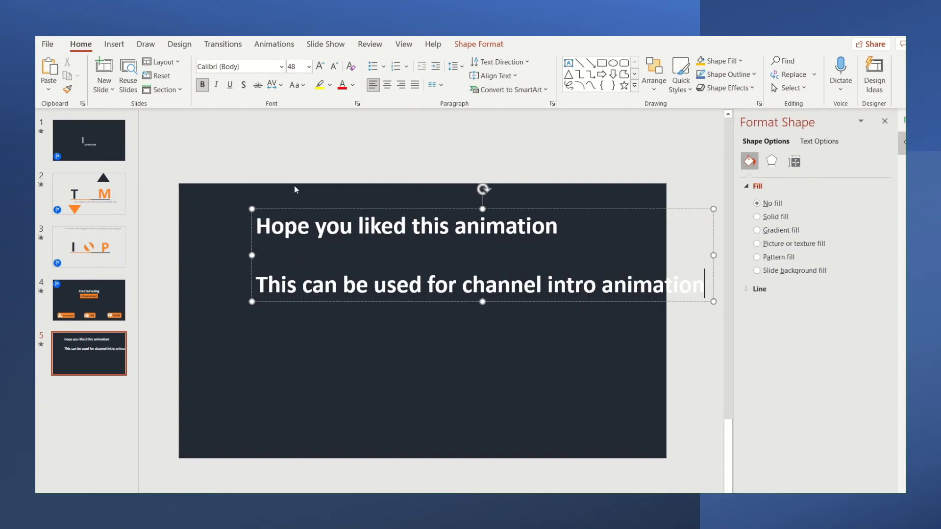
left_click_drag(294, 209, 247, 209)
left_click(373, 283)
type(".")
key("Return")
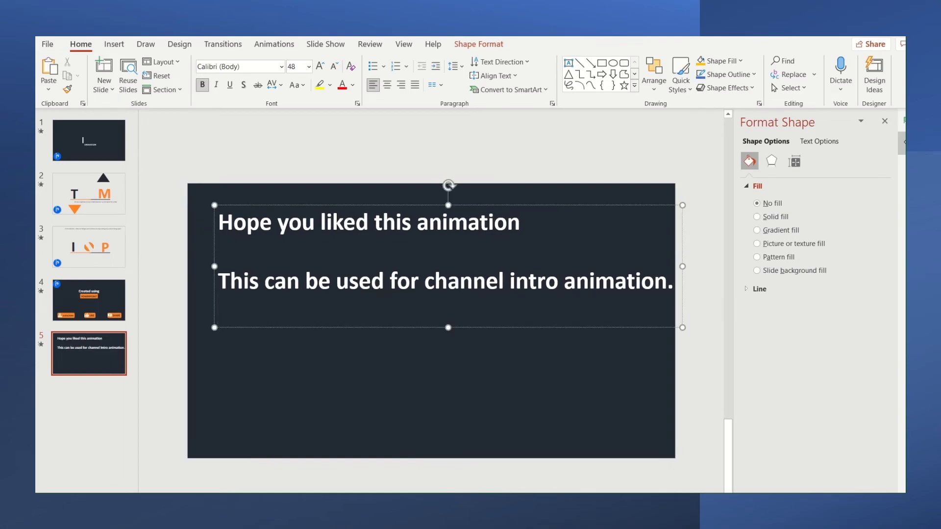
type("Change colors/ ")
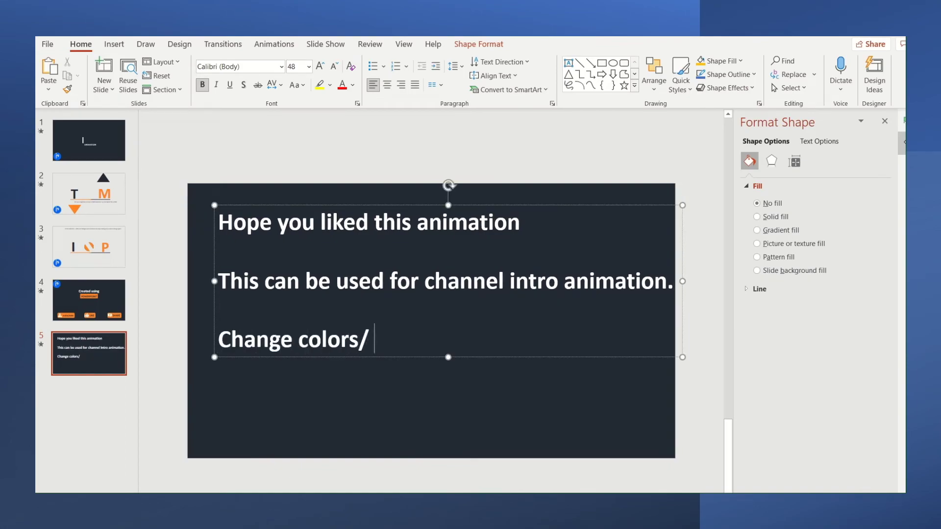
type("objects and try")
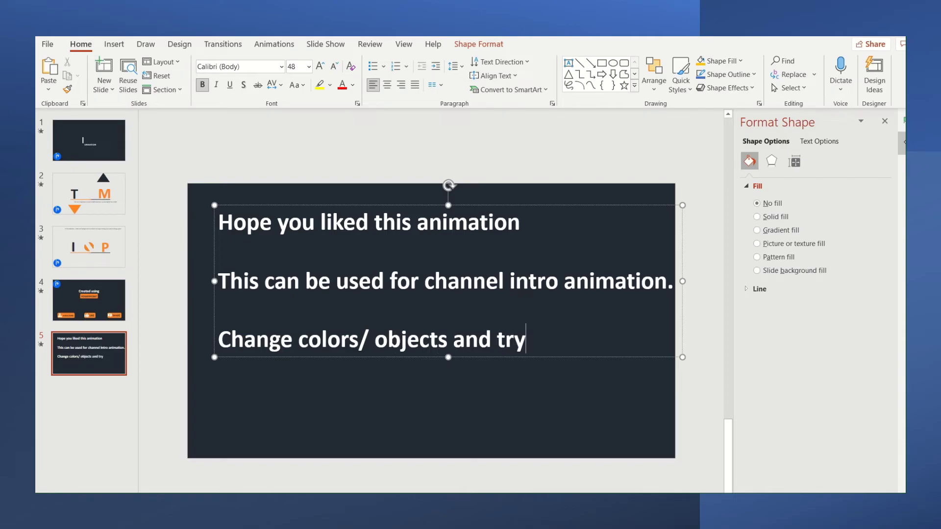
type(" it out.")
key("Return")
type("Leave a comment if you cr")
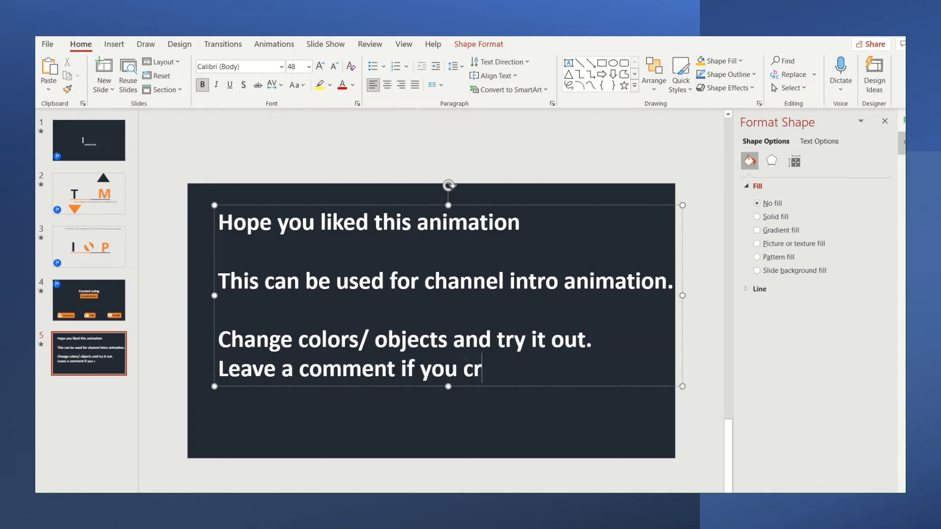
type("eated similar one.")
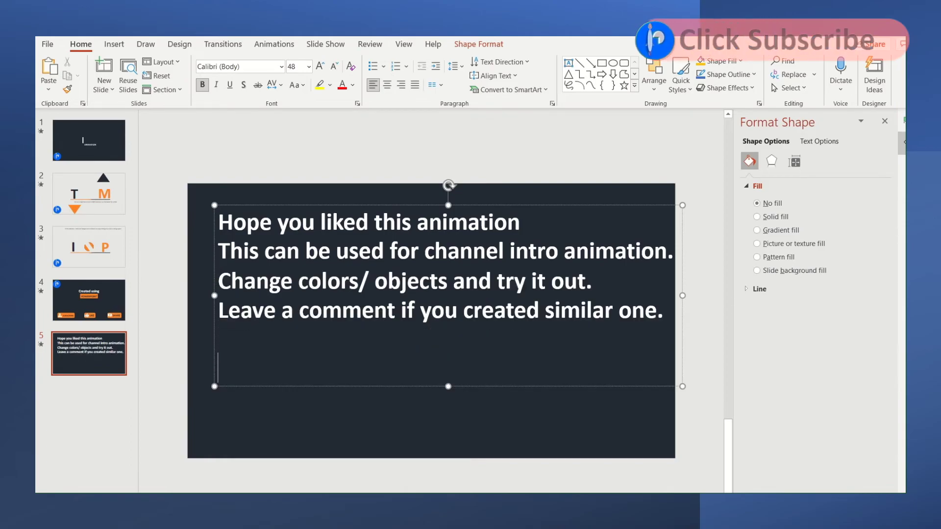
- Select all four closing lines and reduce their font size
key("shift+Up")
key("shift+Up")
key("shift+Up")
key("shift+Up")
left_click(334, 66)
left_click(335, 66)
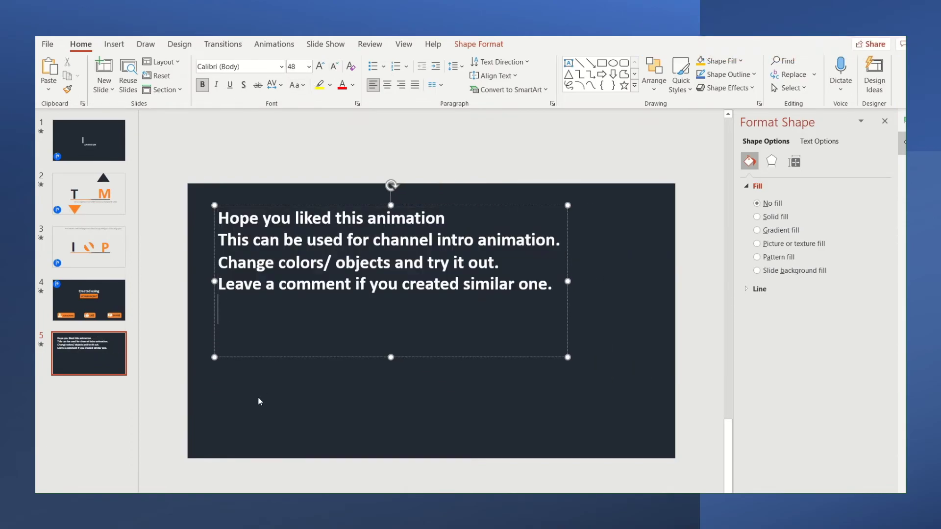
- Type the line 'This Powerpoint can be downloaded.', a link-in-description note, and begin 'If you like this'
type("This Powerpoint can be downloaded.")
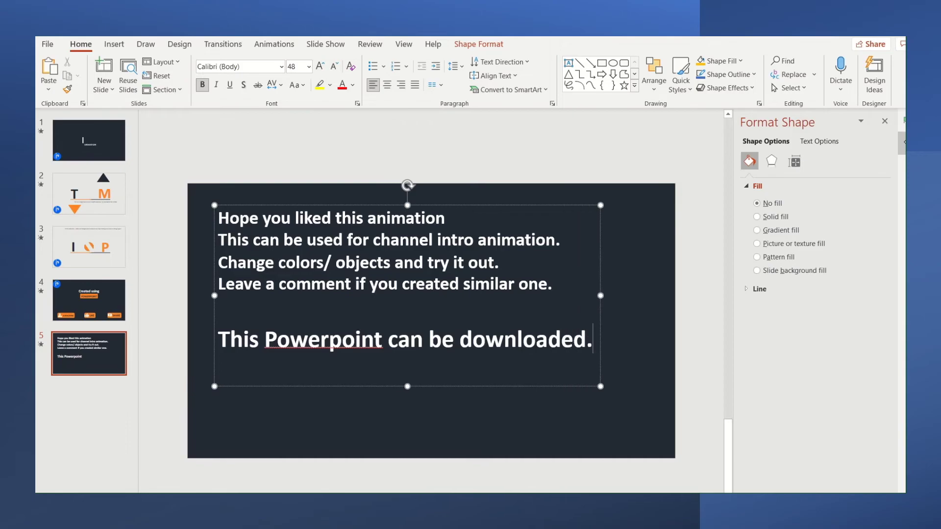
key("Return")
type("Link in description FREE no need t")
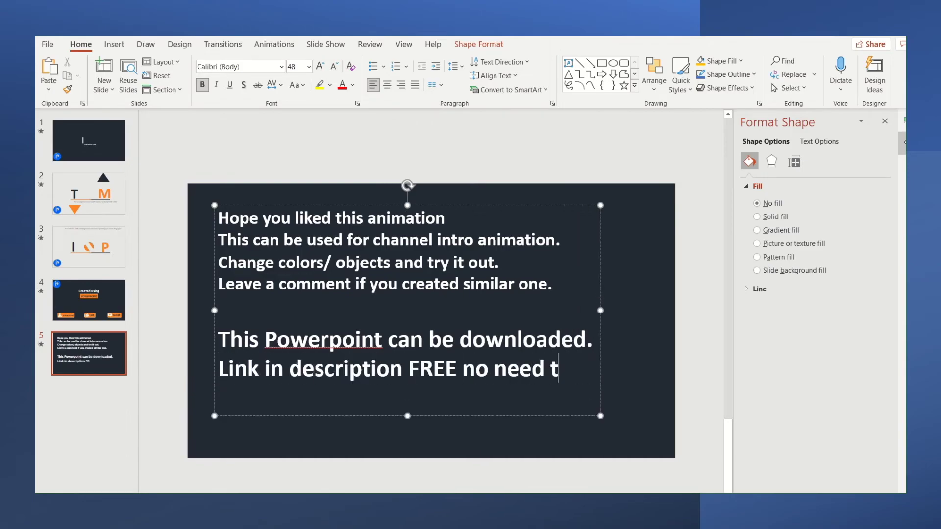
type("o request.")
type("t and")
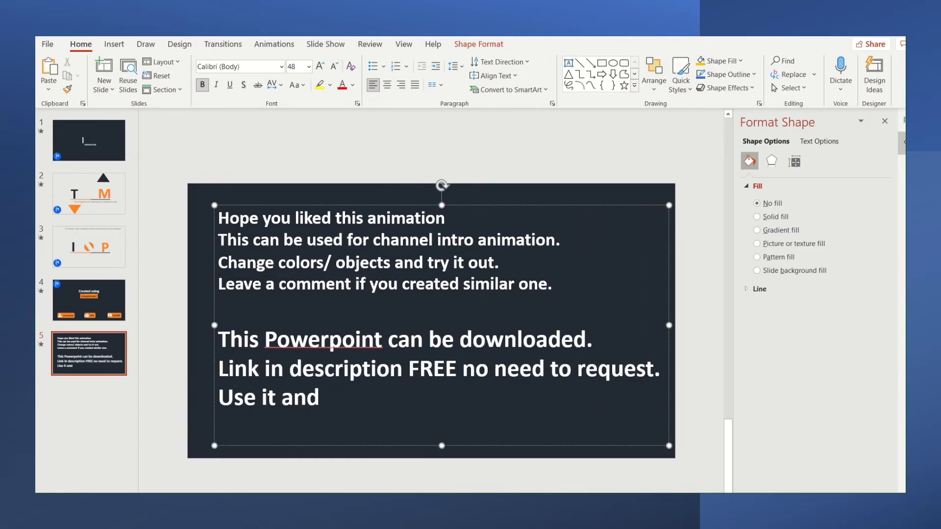
type(".")
key("Return")
type("If yo")
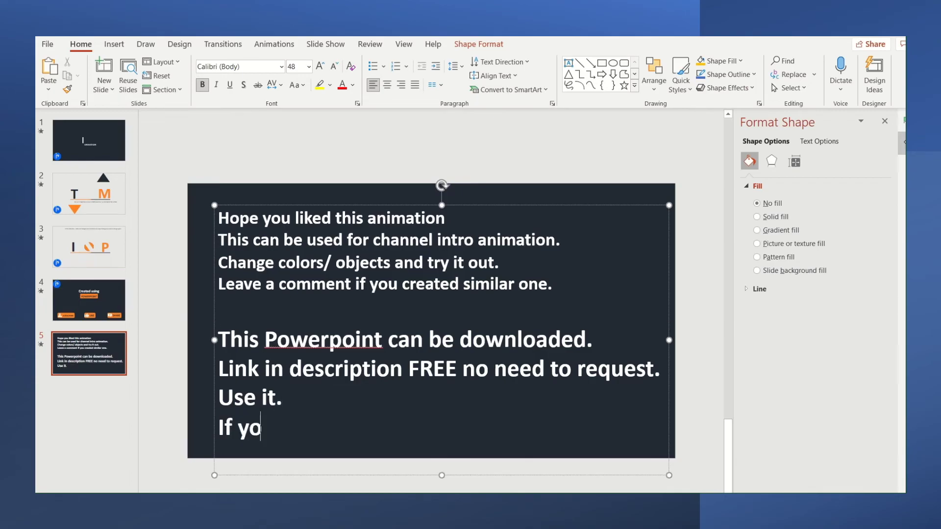
type("u like this")
- Shrink the first four lines to about 18 pt and make the three download lines smaller
key("ctrl+shift+Home")
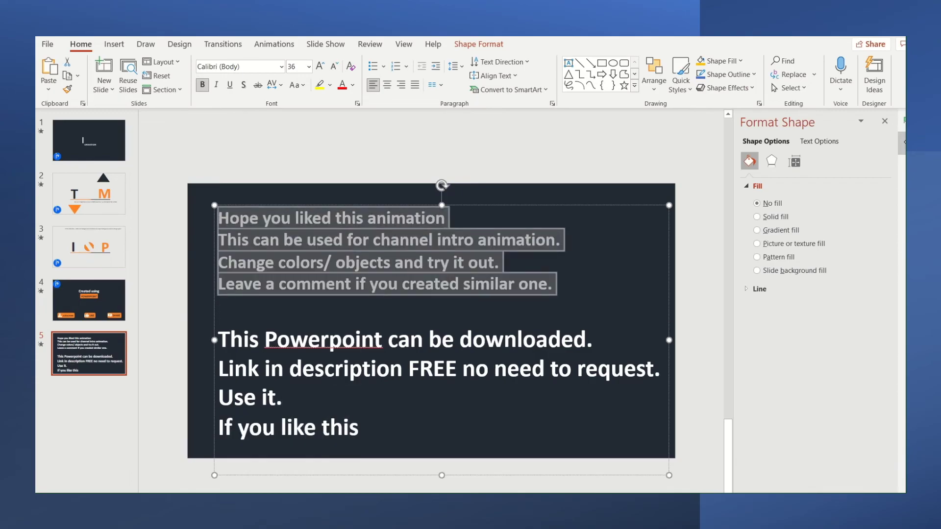
left_click(330, 70)
left_click(331, 70)
left_click(331, 70)
left_click(331, 70)
left_click(331, 70)
left_click_drag(288, 353, 214, 287)
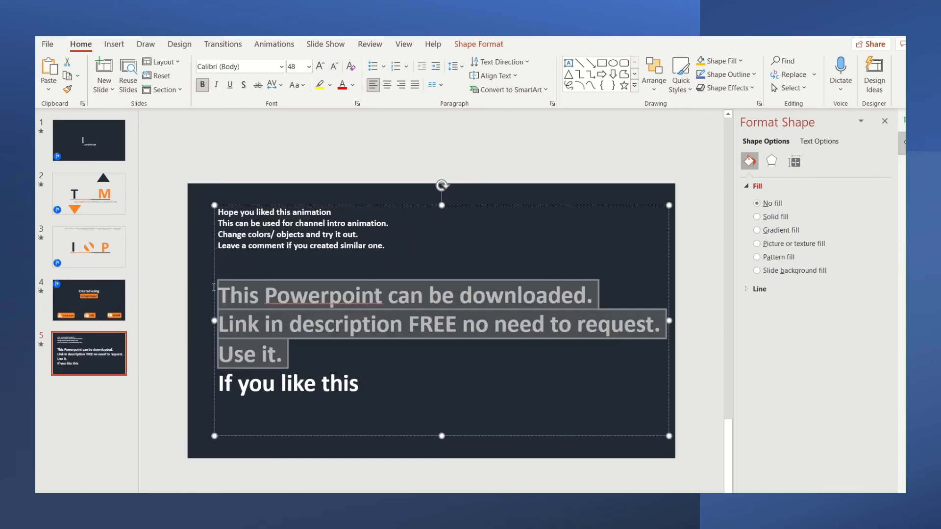
left_click(334, 66)
left_click(334, 66)
left_click(335, 66)
- Add the subscribe line, 'Like this video, Leave a comment.' and the thank-you-for-watching line
left_click(373, 367)
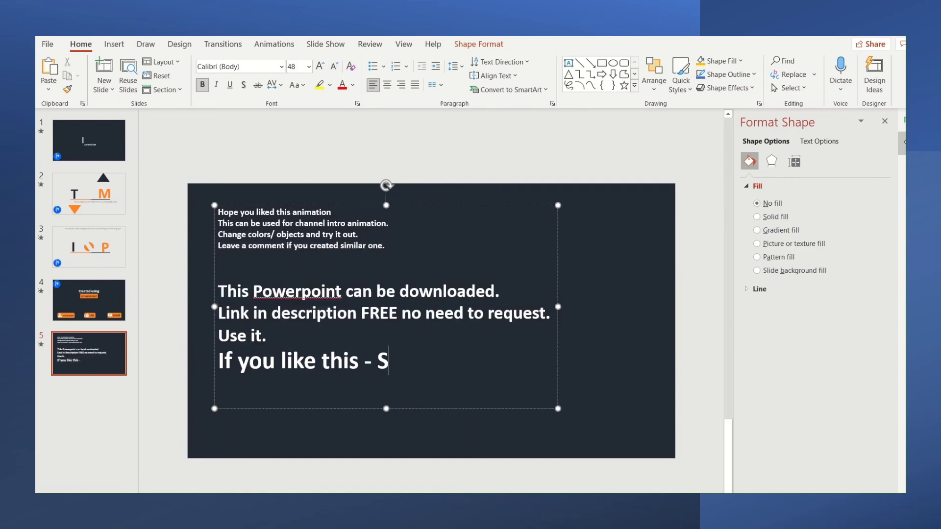
type("e to my channel")
key("Return")
type("Like th")
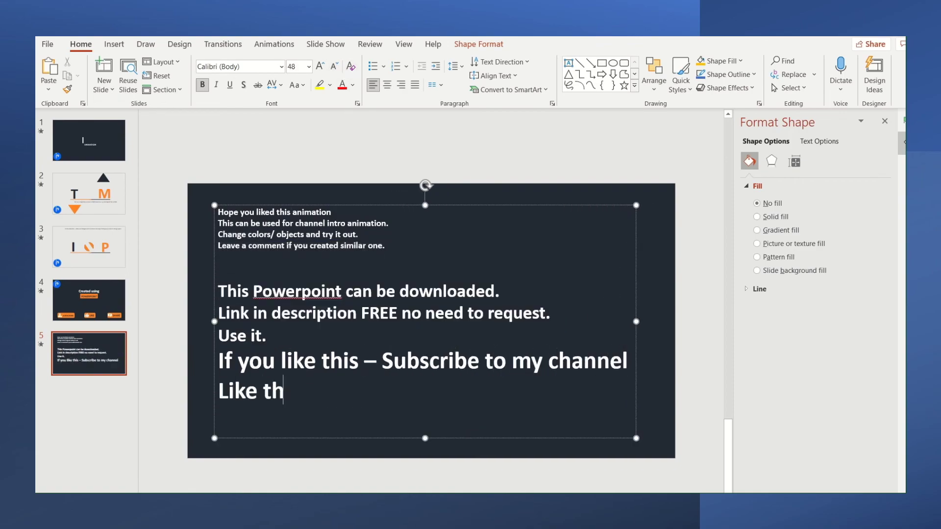
type("is video, Leave a comment.")
key("Return")
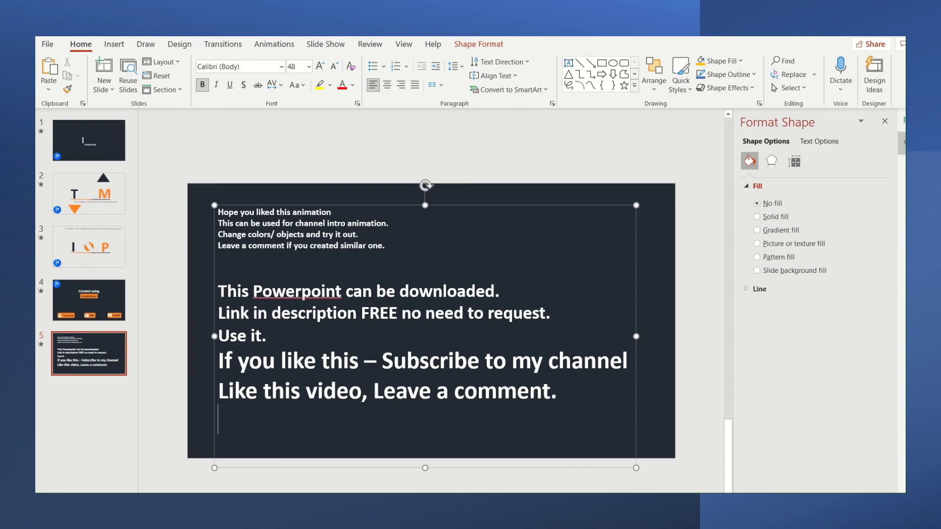
type("hank you for watching this video.")
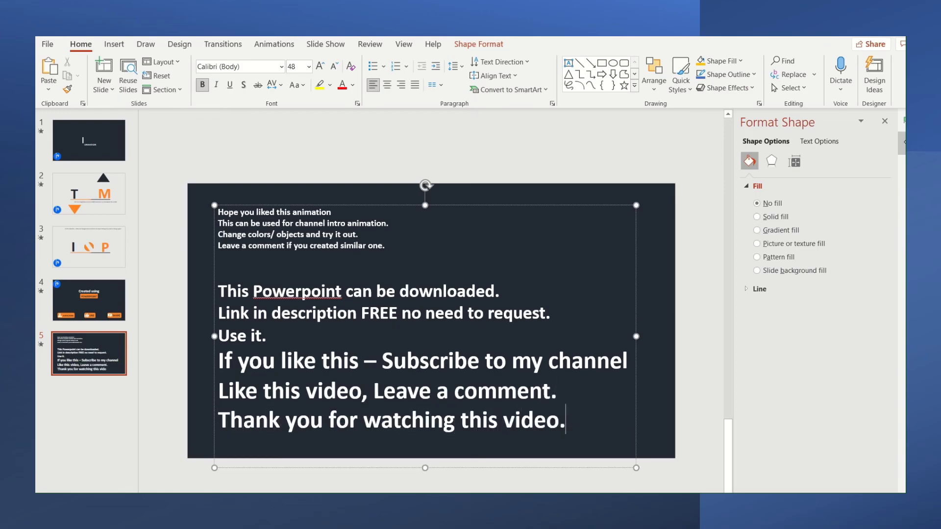
key("Return")
- Reduce the three download lines to 24 pt
left_click_drag(267, 336, 218, 291)
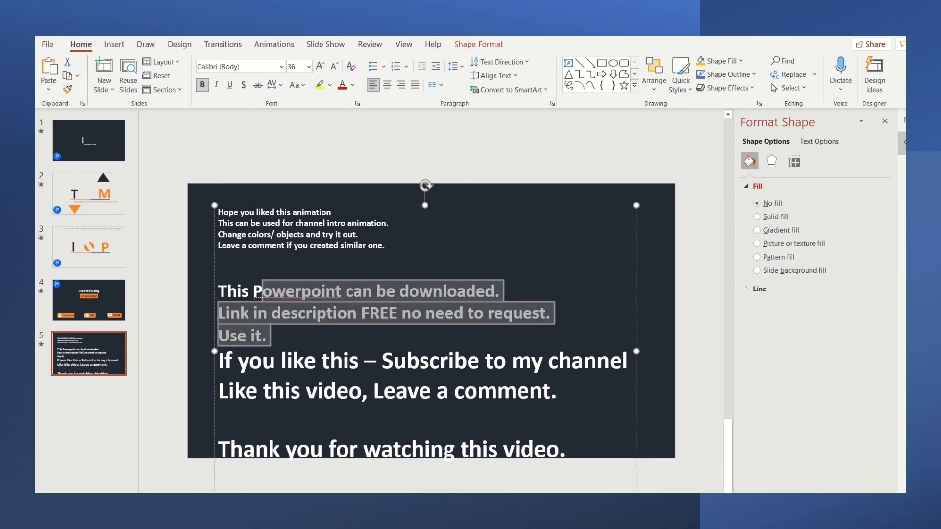
left_click(332, 67)
left_click(331, 68)
left_click(332, 67)
left_click(505, 296)
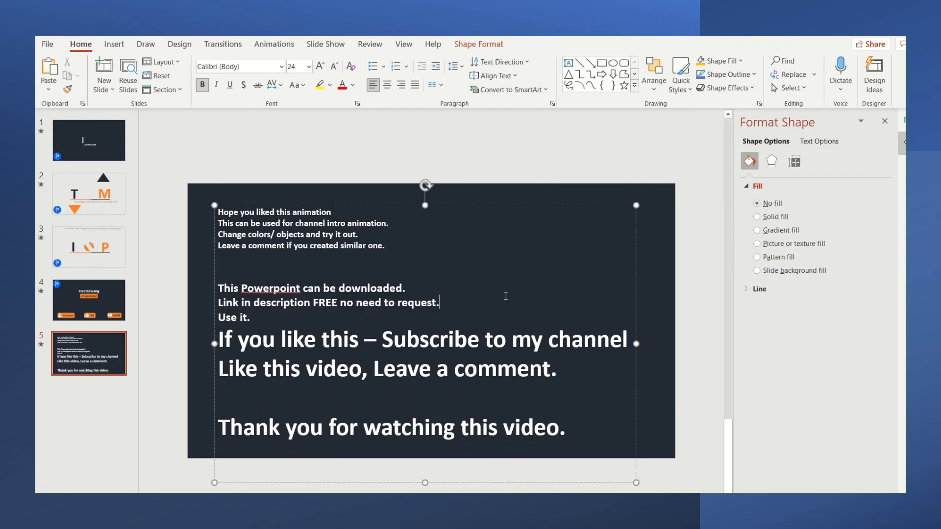